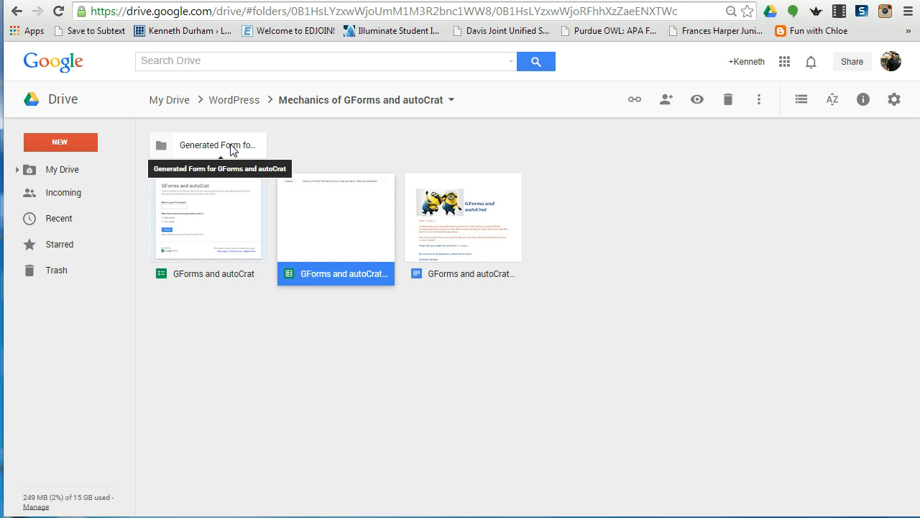
Step: Open the GForms and autoCrat (Responses) spreadsheet to view its question columns and return to the Drive folder
{"action": "left_click", "coordinate": [234, 146]}
{"action": "left_click", "coordinate": [323, 225]}
{"action": "double_click", "coordinate": [322, 225]}
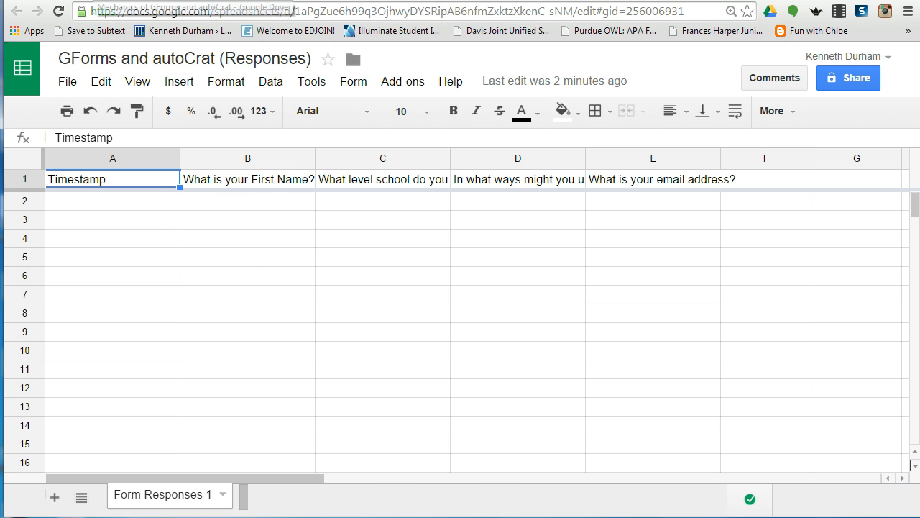
{"action": "left_click", "coordinate": [90, 0]}
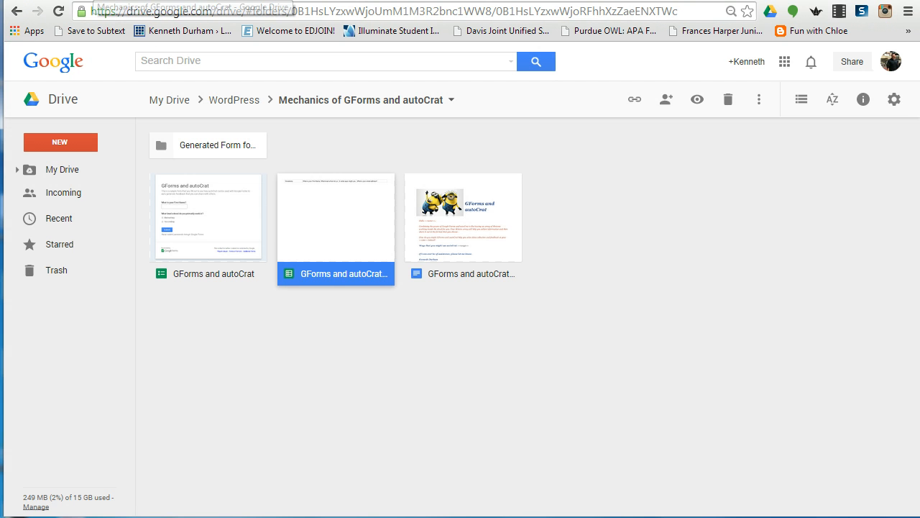
Step: Open the GForms and autoCrat form and unlink it from its current response spreadsheet
{"action": "double_click", "coordinate": [225, 228]}
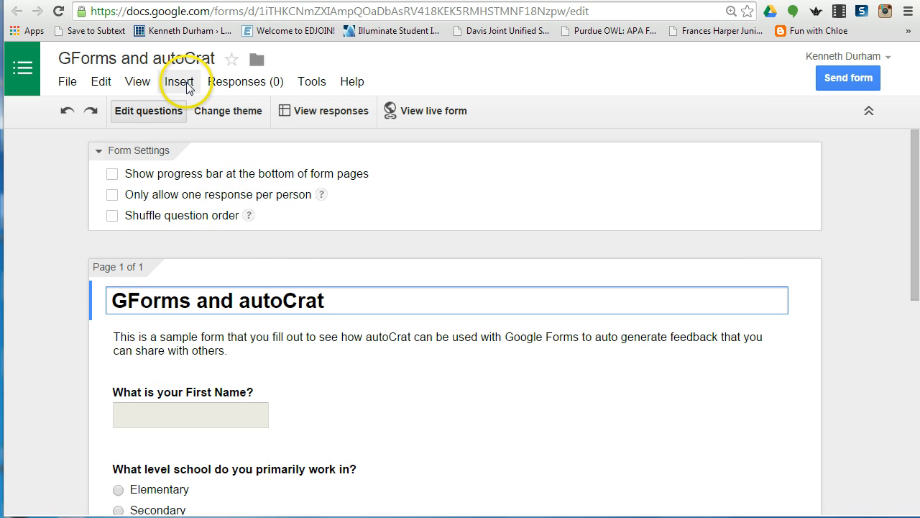
{"action": "left_click", "coordinate": [243, 85]}
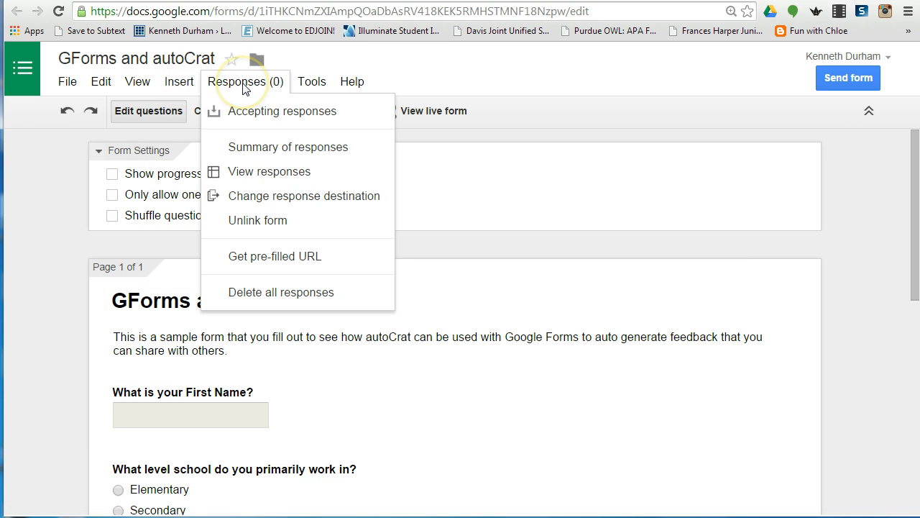
{"action": "left_click", "coordinate": [272, 221]}
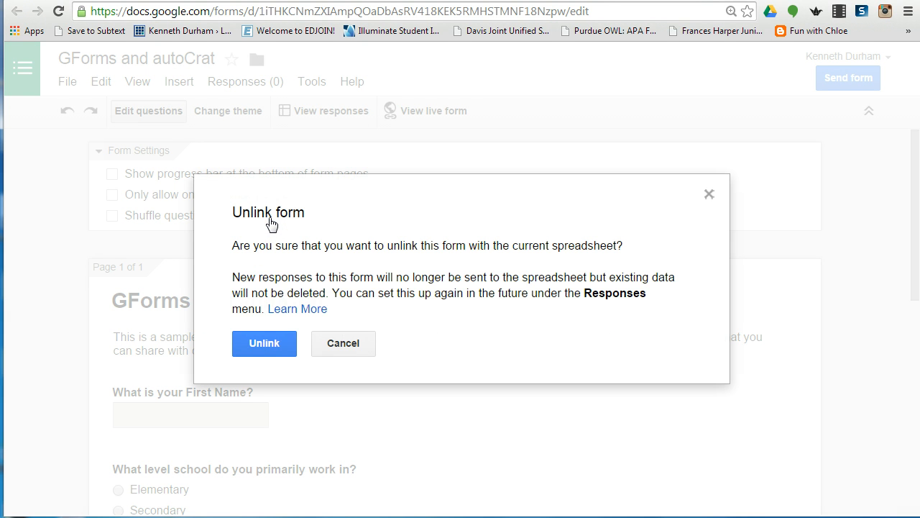
{"action": "left_click", "coordinate": [265, 341]}
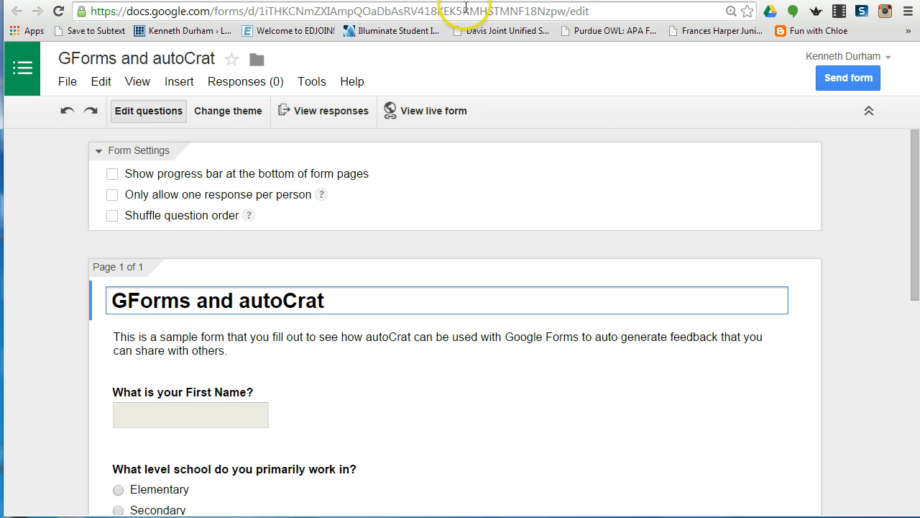
Step: From the blog's Walkthrough Examples page, make a copy of the old Google Sheet for the script version of autoCrat
{"action": "key", "text": "ctrl+Tab"}
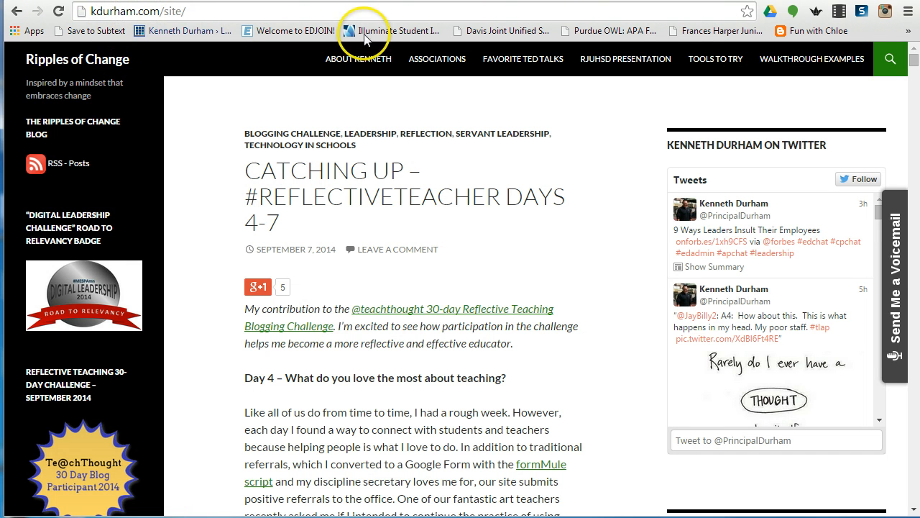
{"action": "left_click", "coordinate": [800, 68]}
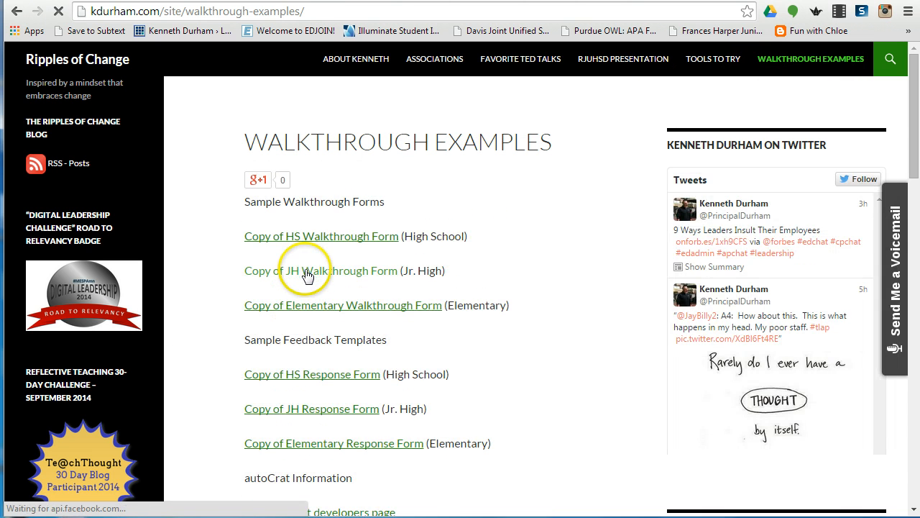
{"action": "scroll", "coordinate": [307, 276], "scroll_direction": "down", "scroll_amount": 3}
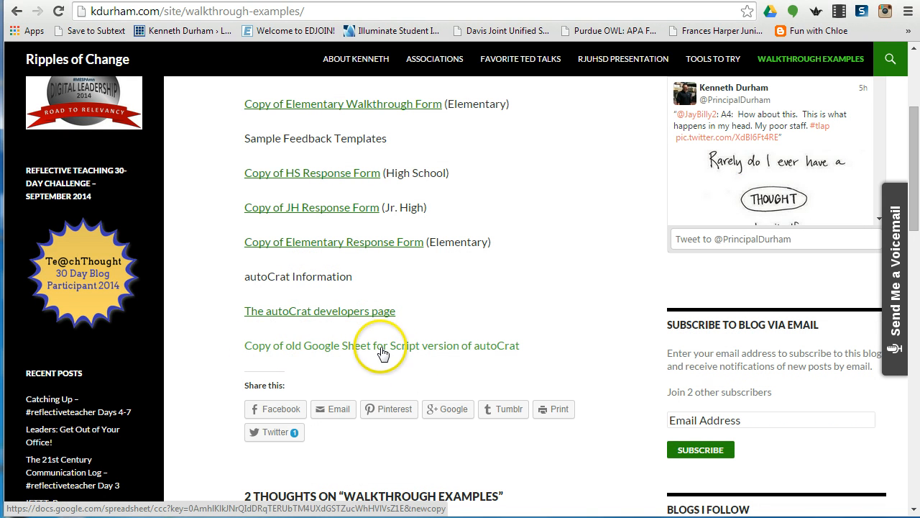
{"action": "left_click", "coordinate": [427, 349]}
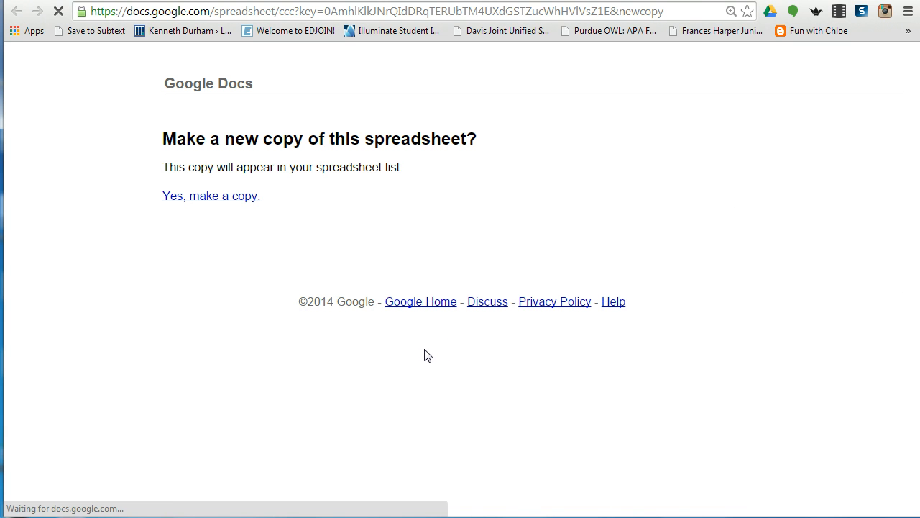
{"action": "left_click", "coordinate": [201, 203]}
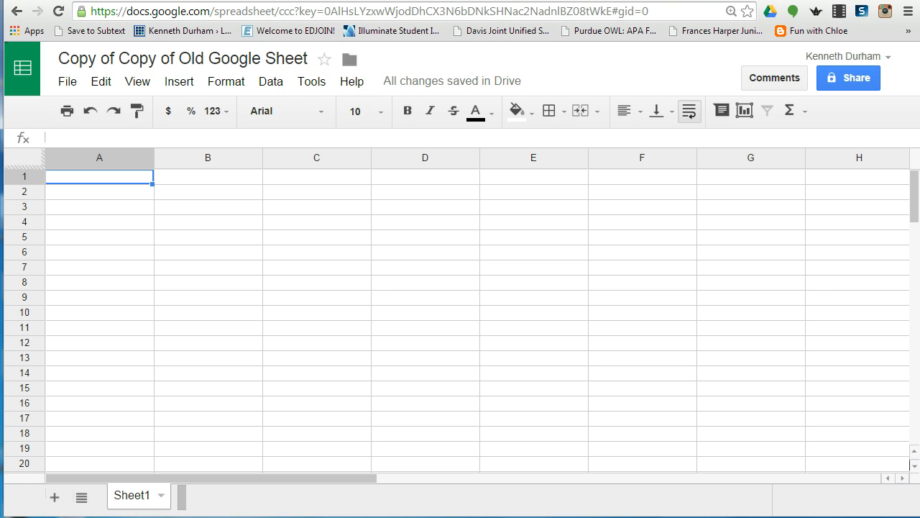
Step: Return to Google Drive and move Copy of Copy of Old Google Sheet from My Drive into the WordPress folder
{"action": "left_click", "coordinate": [570, 0]}
{"action": "left_click", "coordinate": [57, 1]}
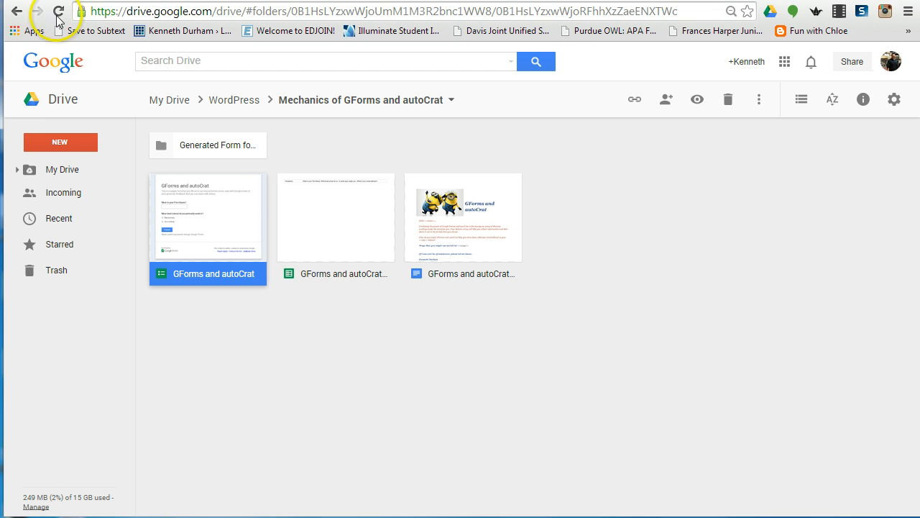
{"action": "left_click", "coordinate": [57, 174]}
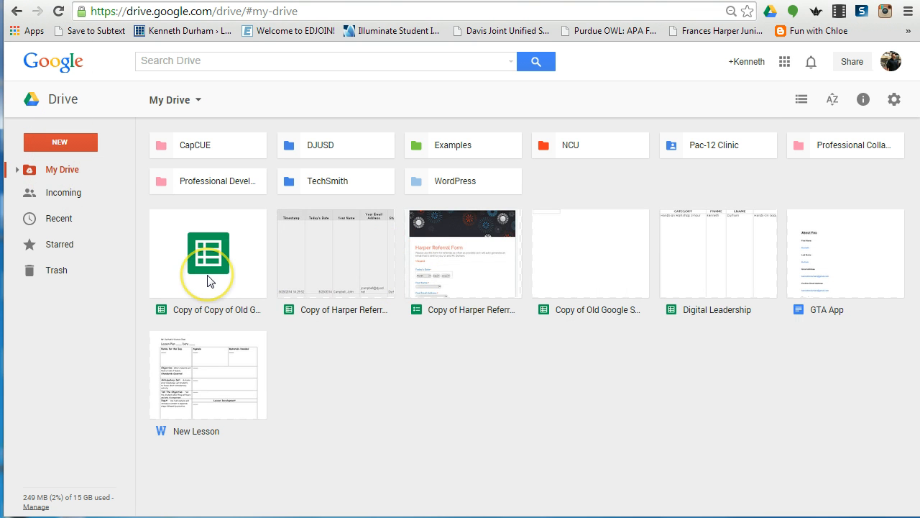
{"action": "left_click_drag", "start_coordinate": [209, 280], "coordinate": [443, 182]}
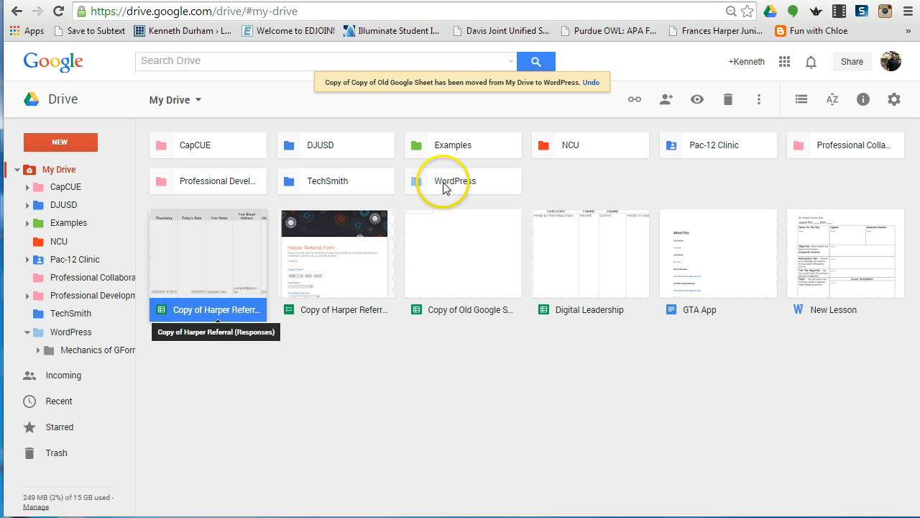
Step: In the WordPress folder, move the copied old sheet into Mechanics of GForms and autoCrat and open that subfolder
{"action": "double_click", "coordinate": [443, 182]}
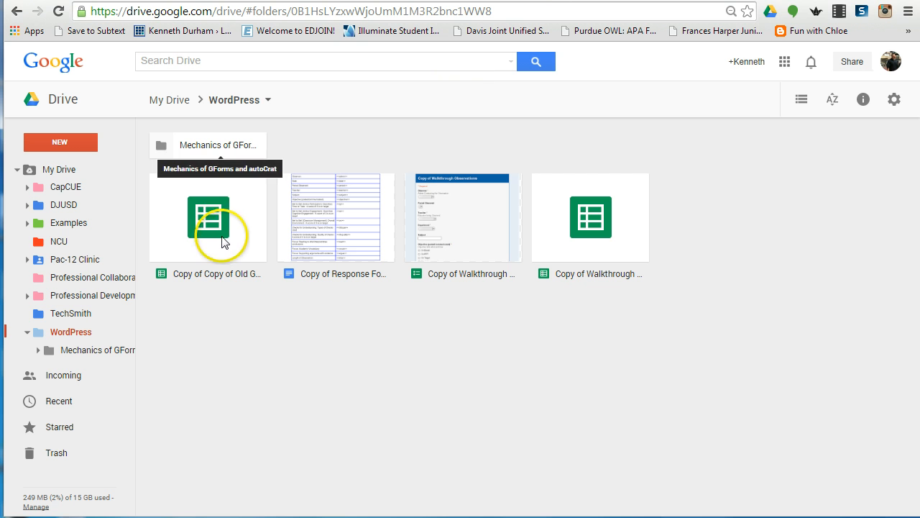
{"action": "left_click", "coordinate": [223, 237]}
{"action": "left_click_drag", "start_coordinate": [223, 185], "coordinate": [226, 147]}
{"action": "double_click", "coordinate": [226, 148]}
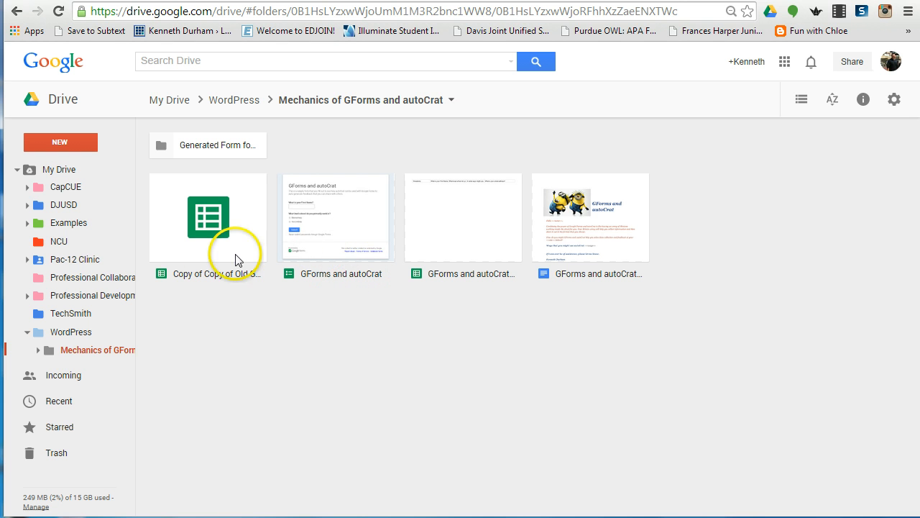
Step: Remove the original responses spreadsheet and rename the copied old sheet as "GForms and autoCrat (Responses)"
{"action": "left_click", "coordinate": [484, 244]}
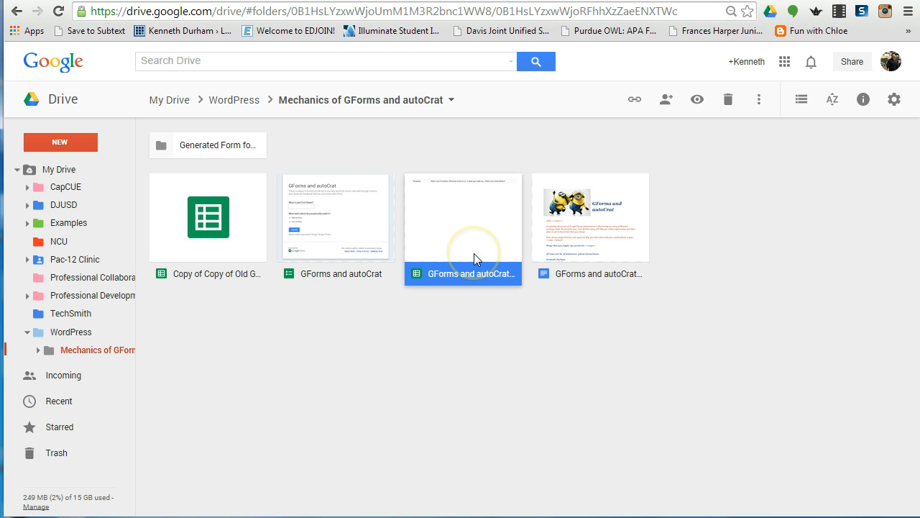
{"action": "key", "text": "Delete"}
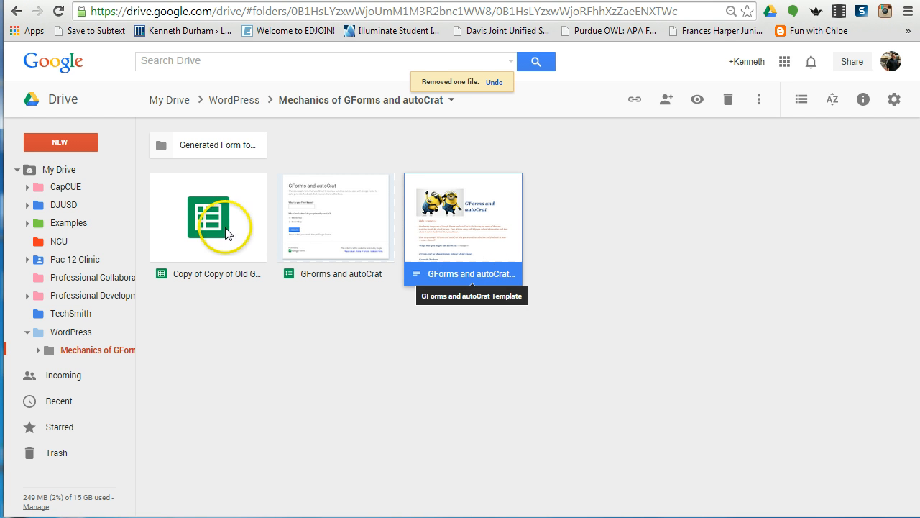
{"action": "right_click", "coordinate": [211, 242]}
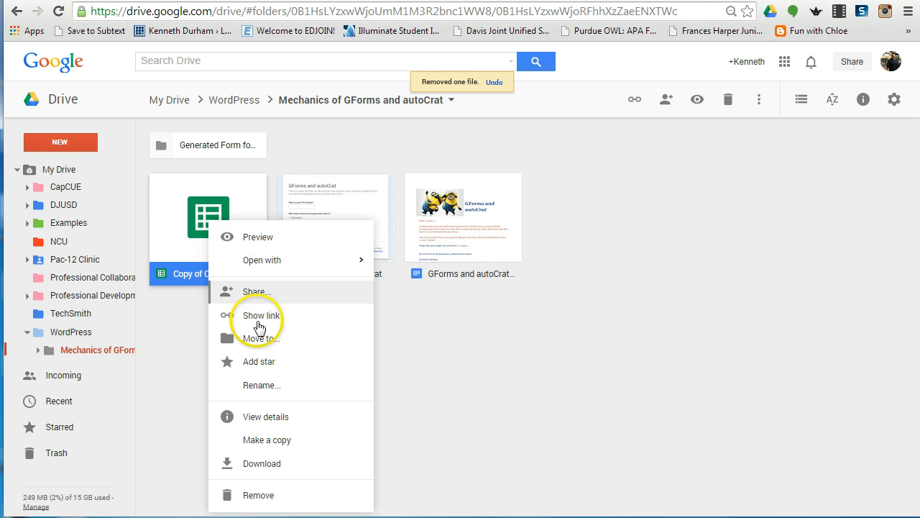
{"action": "left_click", "coordinate": [263, 387]}
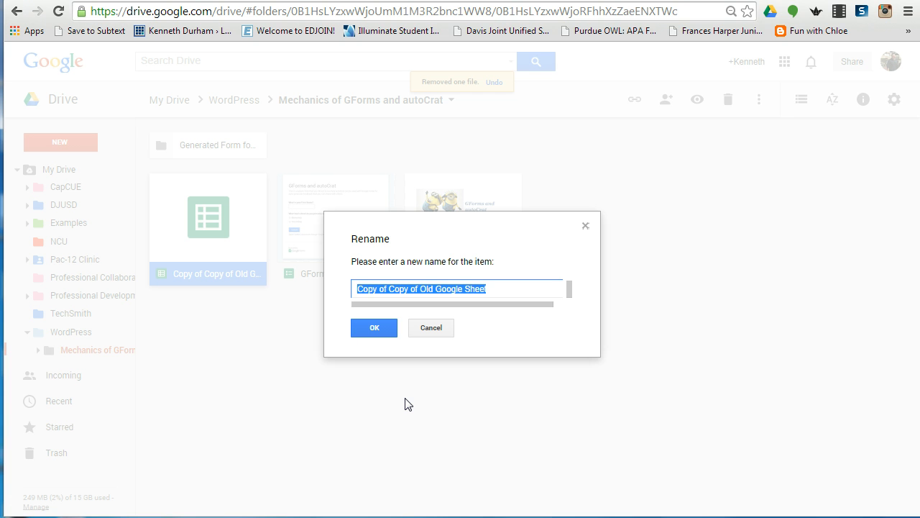
{"action": "type", "text": "GForms and autoCrat (Responses"}
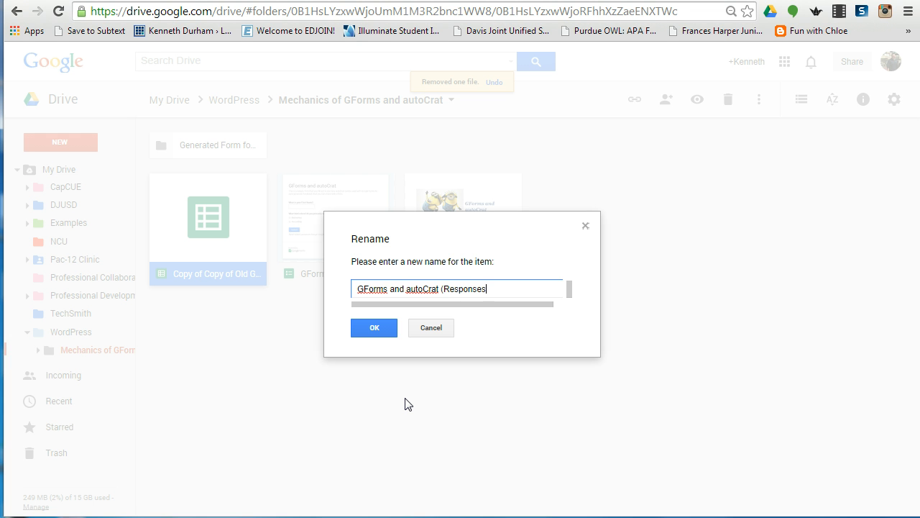
{"action": "left_click", "coordinate": [374, 329]}
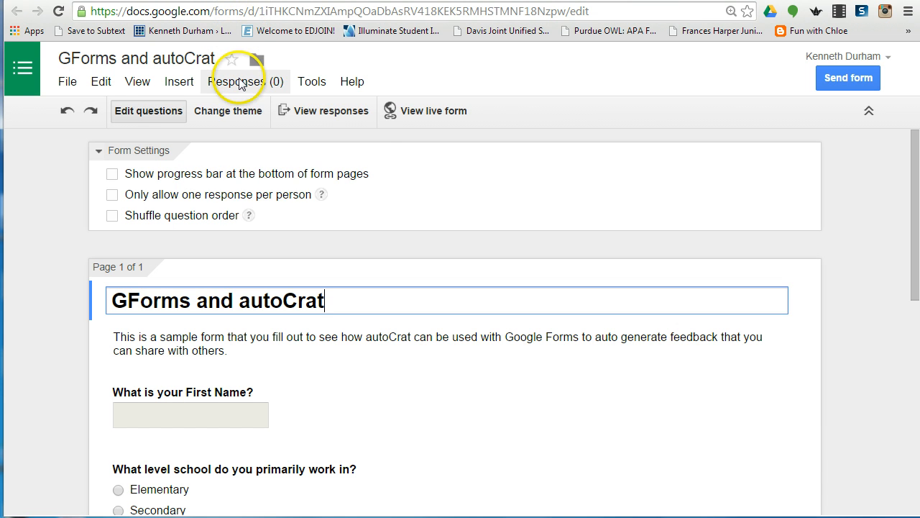
Step: Set the form's response destination to a new sheet in the existing spreadsheet GForms and autoCrat (Responses)
{"action": "left_click", "coordinate": [240, 84]}
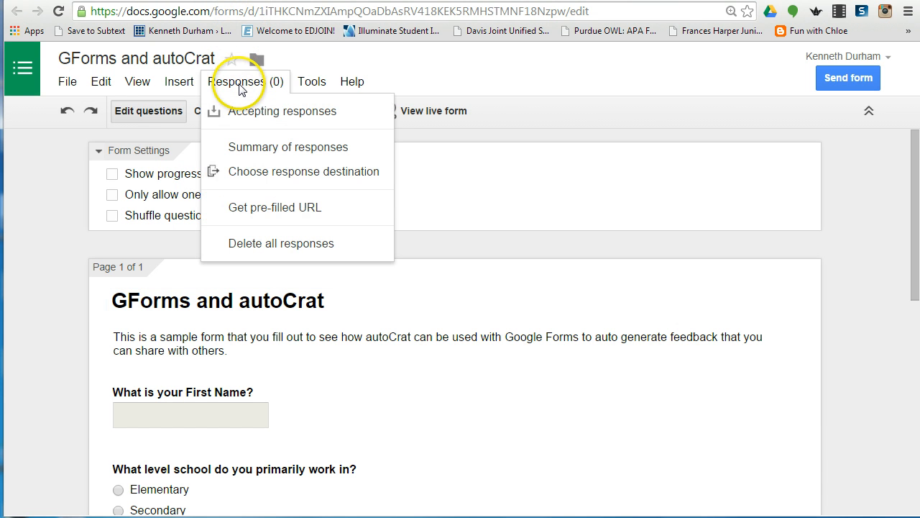
{"action": "left_click", "coordinate": [294, 178]}
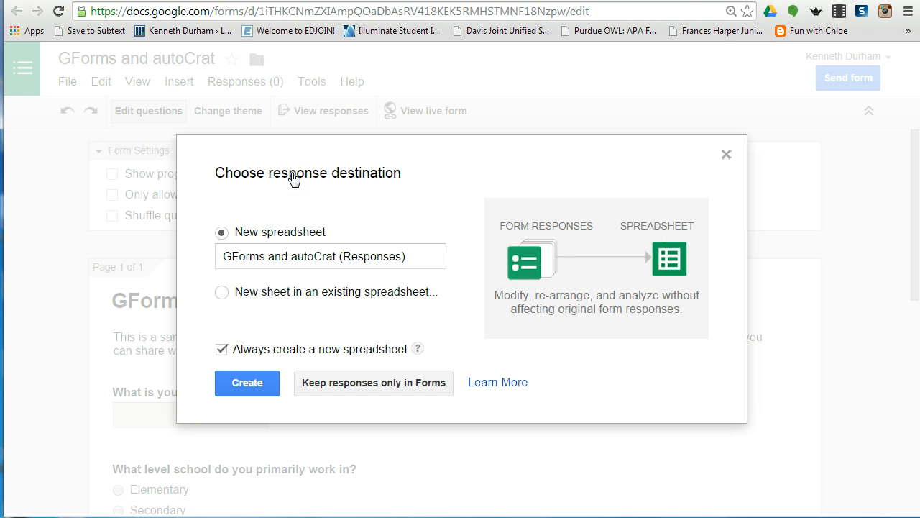
{"action": "left_click", "coordinate": [222, 292]}
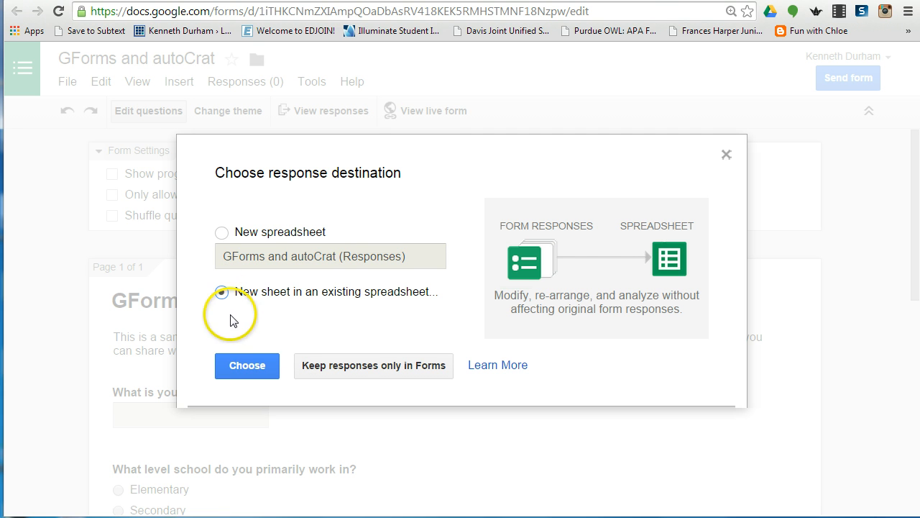
{"action": "left_click", "coordinate": [261, 368]}
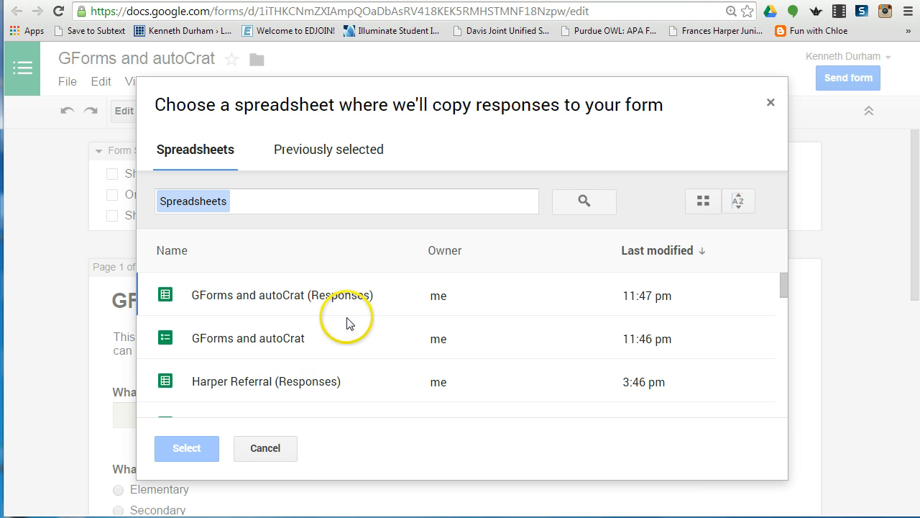
{"action": "left_click", "coordinate": [234, 300]}
{"action": "left_click", "coordinate": [189, 448]}
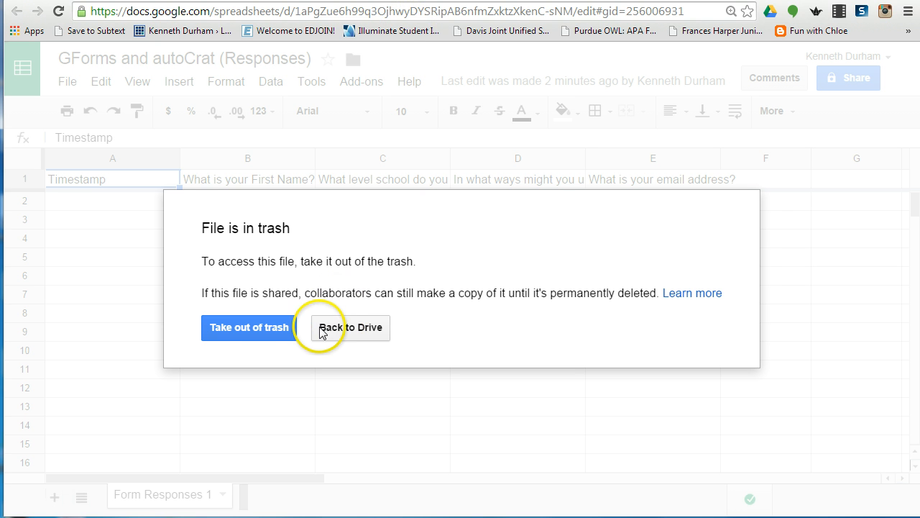
Step: Leave the trashed spreadsheet, open the replacement GForms and autoCrat (Responses) from the Drive folder, and display its Form Responses 1 sheet
{"action": "left_click", "coordinate": [403, 1]}
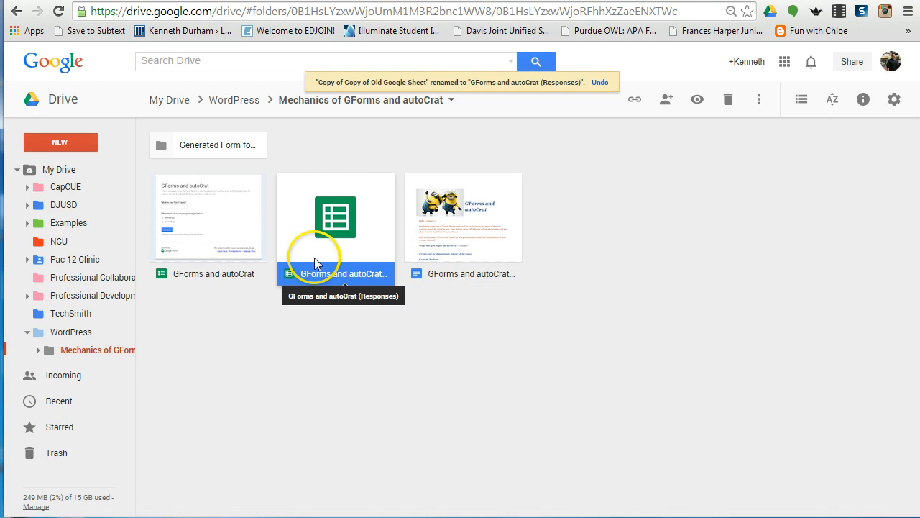
{"action": "double_click", "coordinate": [336, 212]}
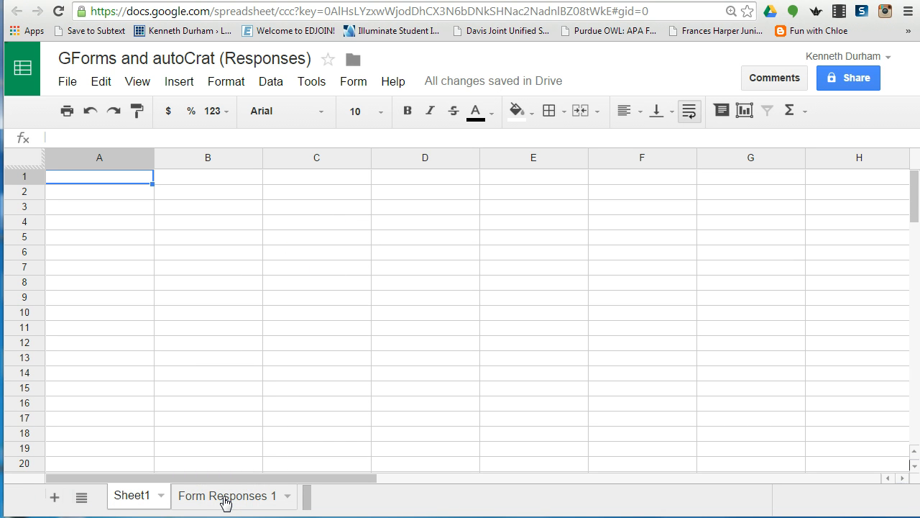
{"action": "left_click", "coordinate": [226, 497]}
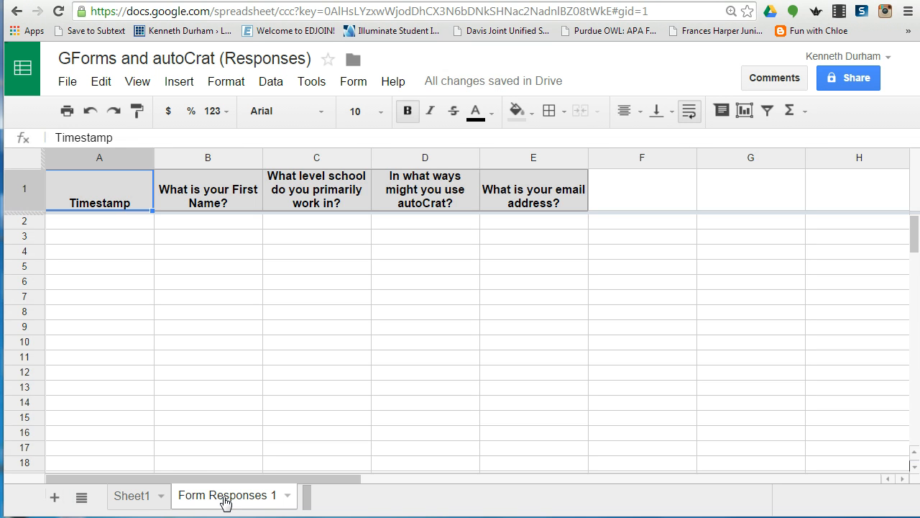
Step: Delete the empty Sheet1 from the responses spreadsheet
{"action": "left_click", "coordinate": [137, 495]}
{"action": "right_click", "coordinate": [143, 498]}
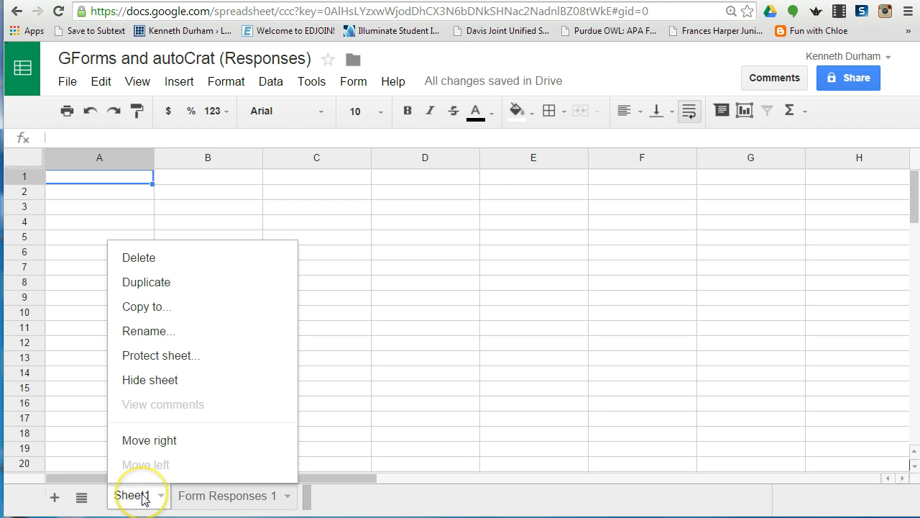
{"action": "left_click", "coordinate": [156, 259]}
{"action": "left_click", "coordinate": [271, 312]}
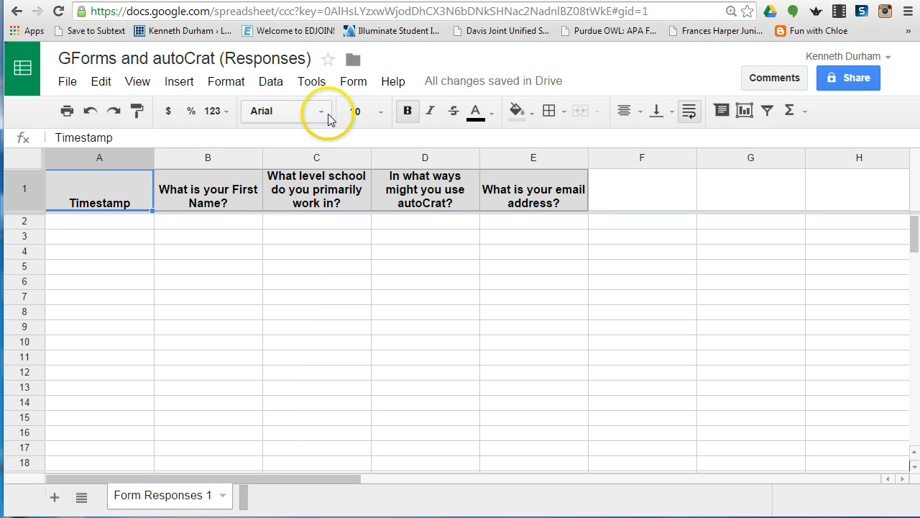
Step: Search the Script Gallery for "autoCrat"
{"action": "left_click", "coordinate": [321, 87]}
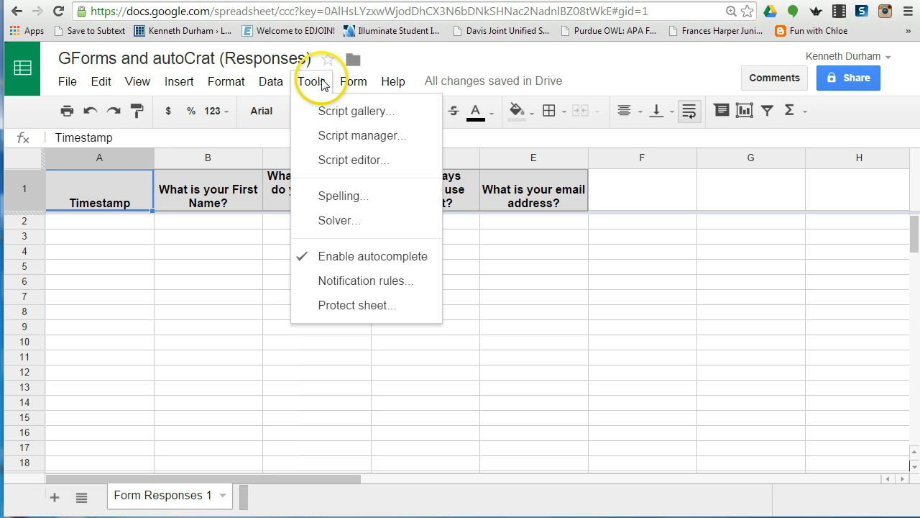
{"action": "left_click", "coordinate": [336, 118]}
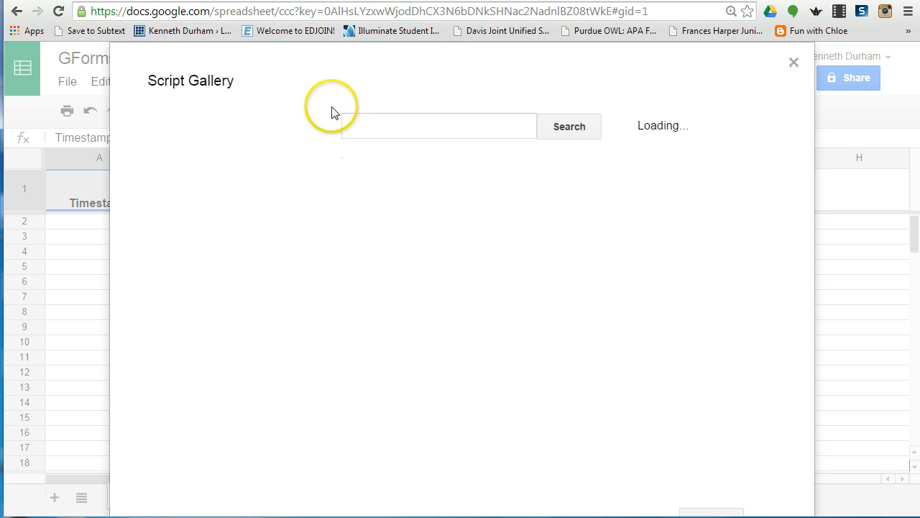
{"action": "left_click", "coordinate": [392, 125]}
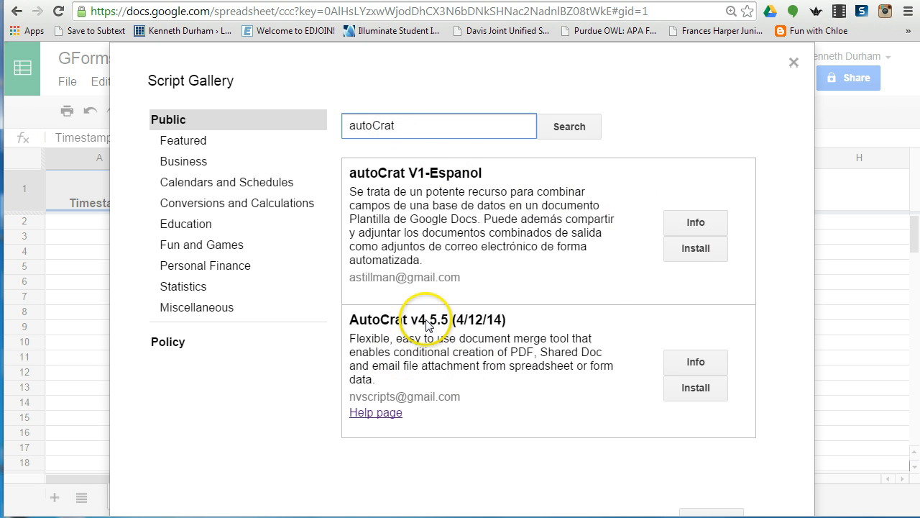
Step: Install AutoCrat v4.5.5 (4/12/14), grant it the requested account permissions, and close the Script Gallery
{"action": "left_click", "coordinate": [697, 392]}
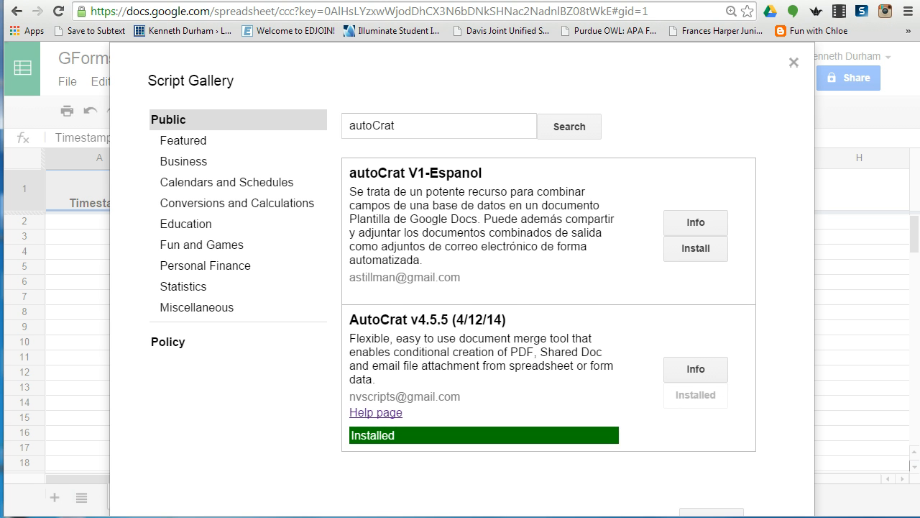
{"action": "left_click", "coordinate": [420, 366]}
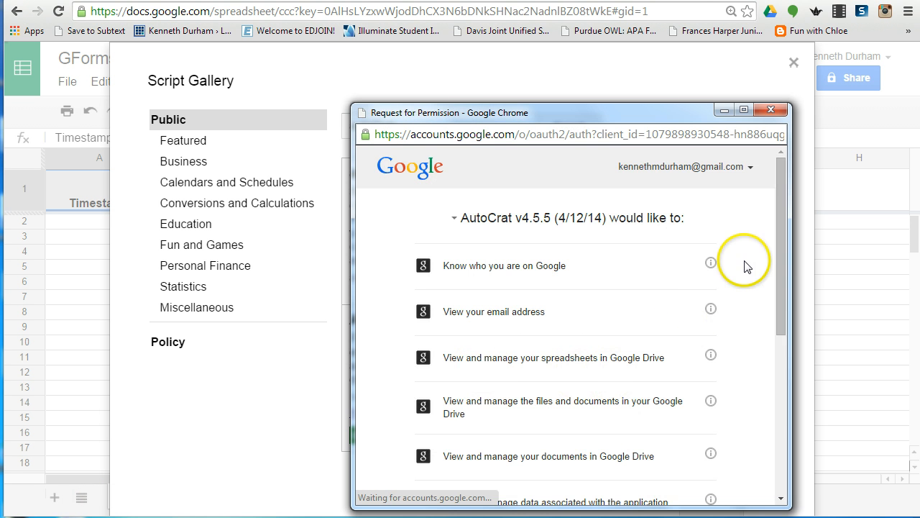
{"action": "scroll", "coordinate": [768, 291], "scroll_direction": "down", "scroll_amount": 5}
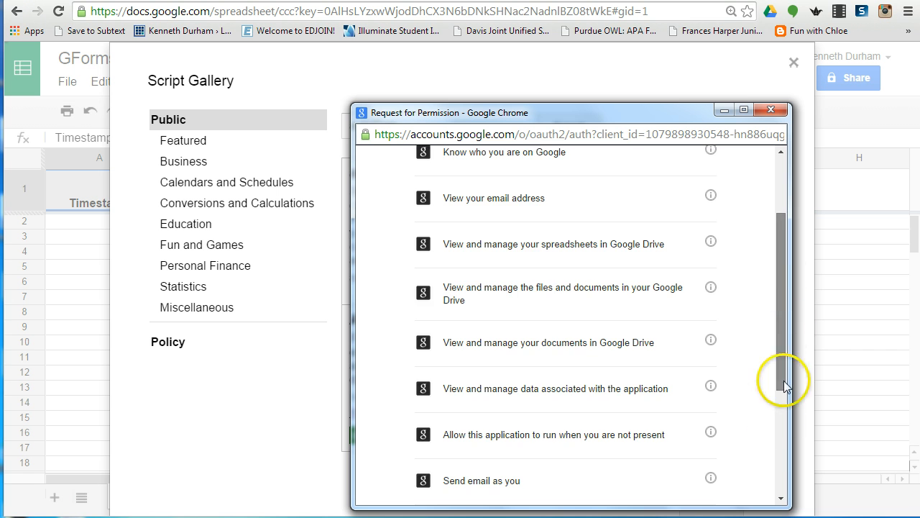
{"action": "left_click", "coordinate": [693, 473]}
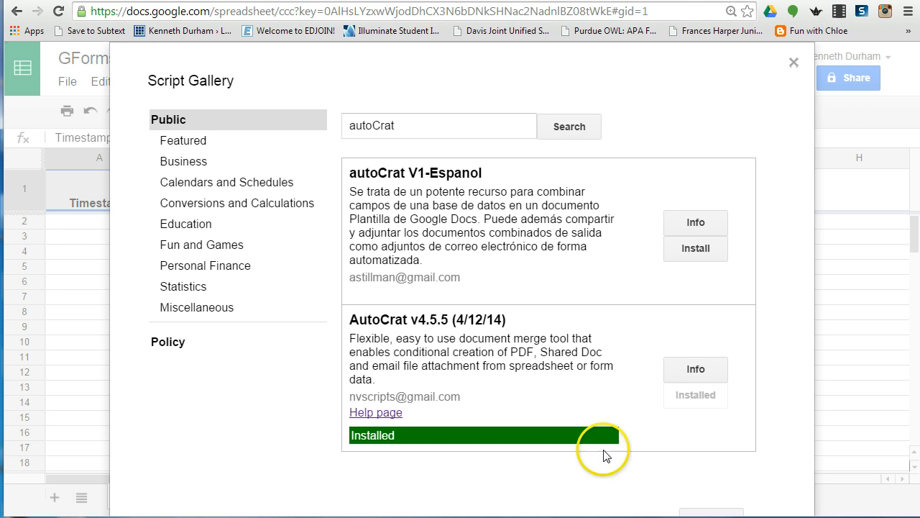
{"action": "left_click", "coordinate": [794, 63]}
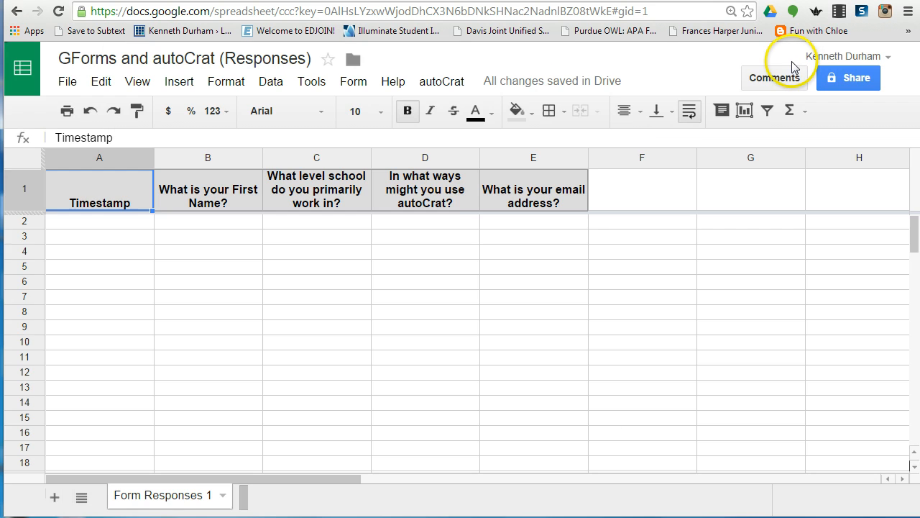
Step: Run autoCrat's initial configuration and save the GForms and autoCrat Template document as the merge template
{"action": "left_click", "coordinate": [448, 84]}
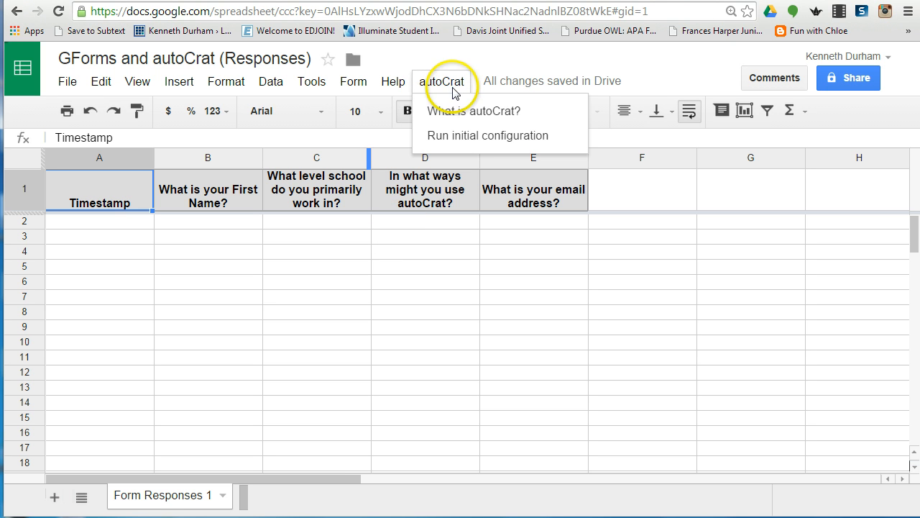
{"action": "left_click", "coordinate": [486, 142]}
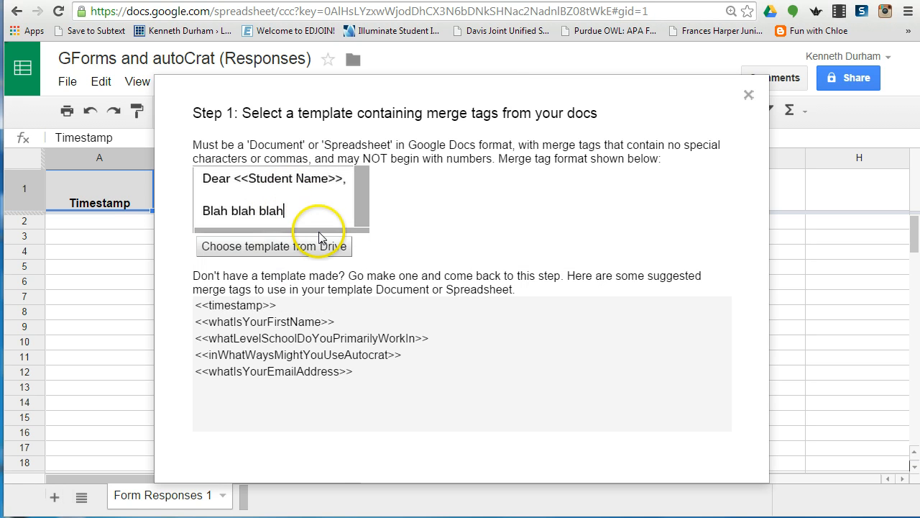
{"action": "left_click", "coordinate": [276, 246]}
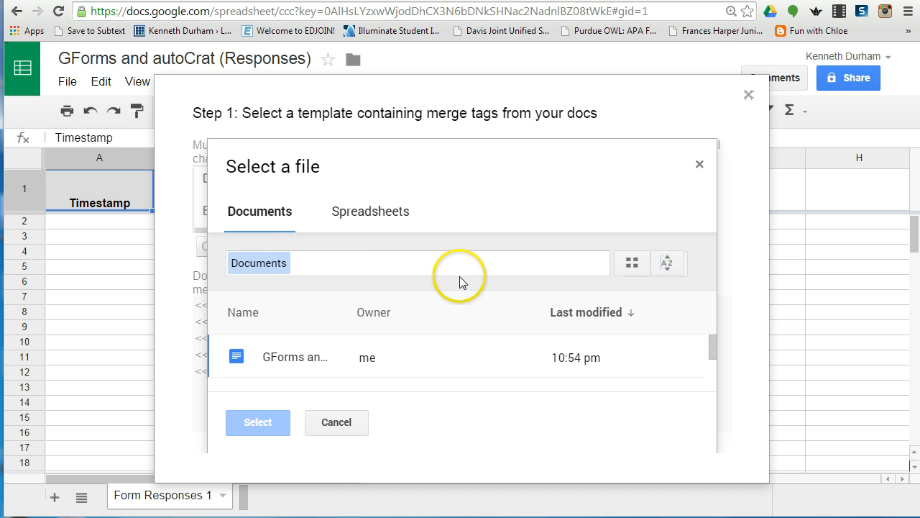
{"action": "left_click", "coordinate": [299, 359]}
{"action": "left_click", "coordinate": [257, 422]}
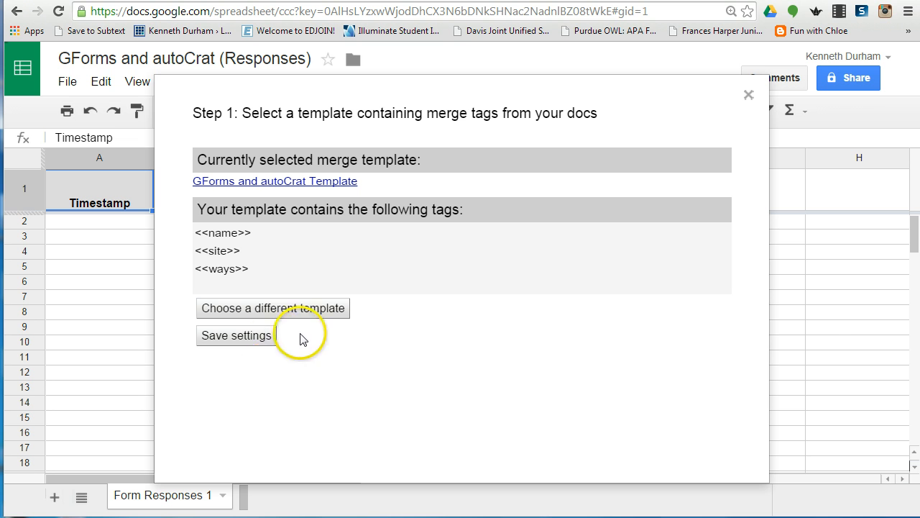
{"action": "left_click", "coordinate": [226, 342]}
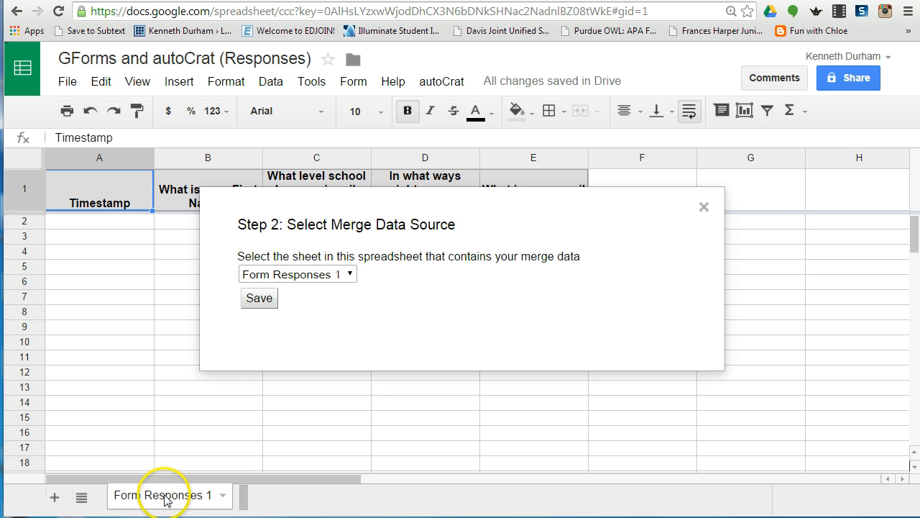
Step: Save Form Responses 1 as the merge data source and submit the merge conditions with the field value blank
{"action": "left_click", "coordinate": [262, 303]}
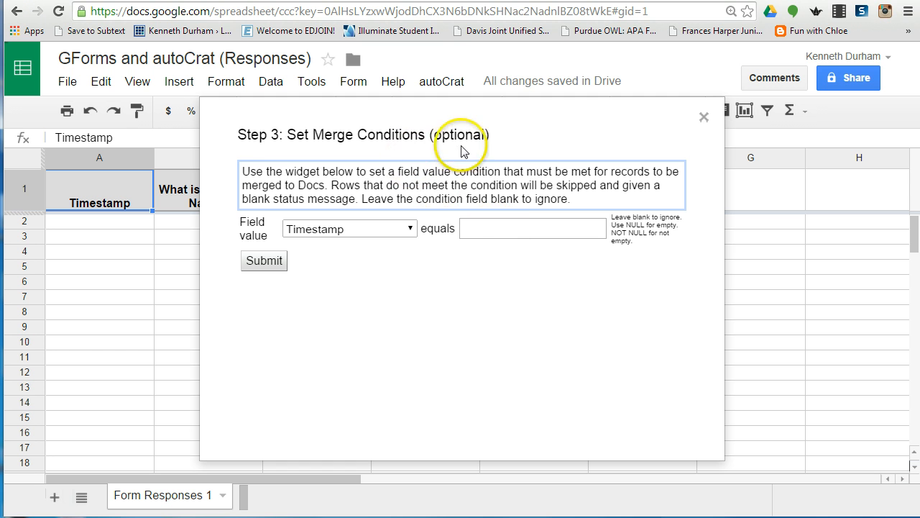
{"action": "left_click", "coordinate": [261, 263]}
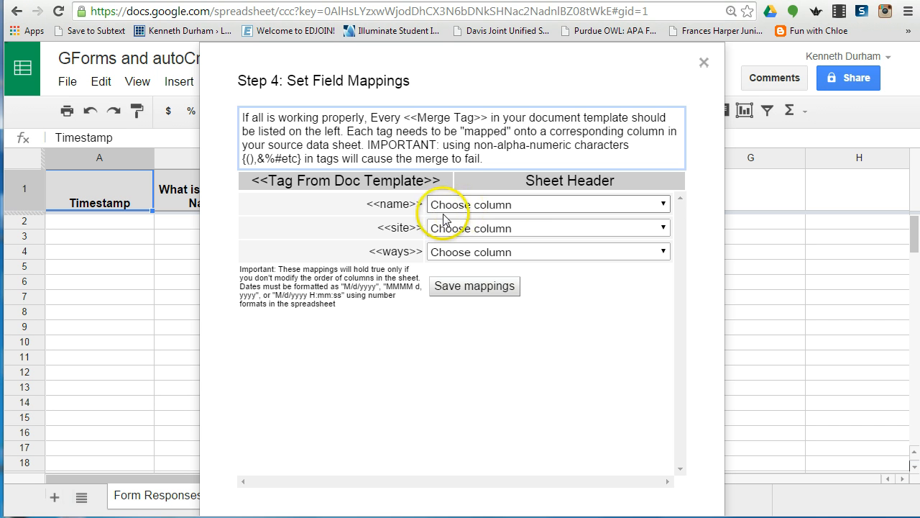
Step: Map name to "What is your First Name?", site to "What level school do you primarily work in?", ways to "In what ways might you use autoCrat?", and save
{"action": "left_click", "coordinate": [661, 205]}
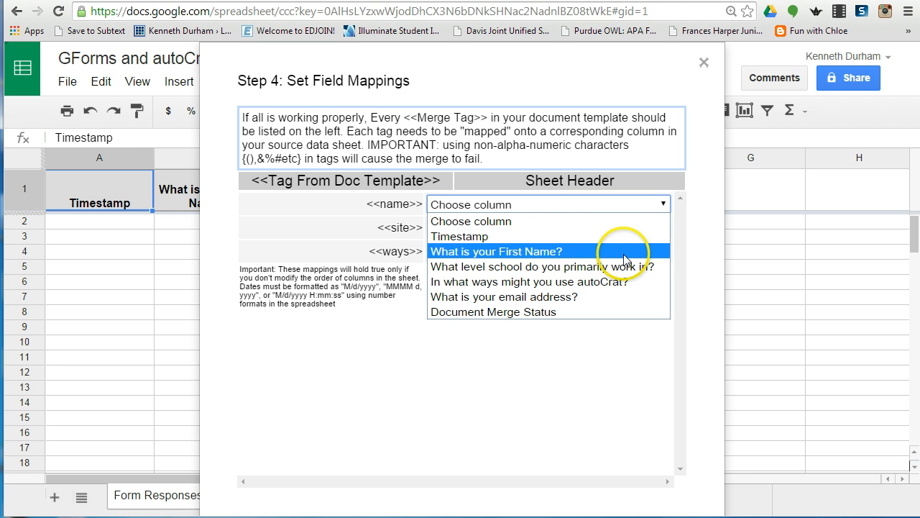
{"action": "left_click", "coordinate": [628, 252]}
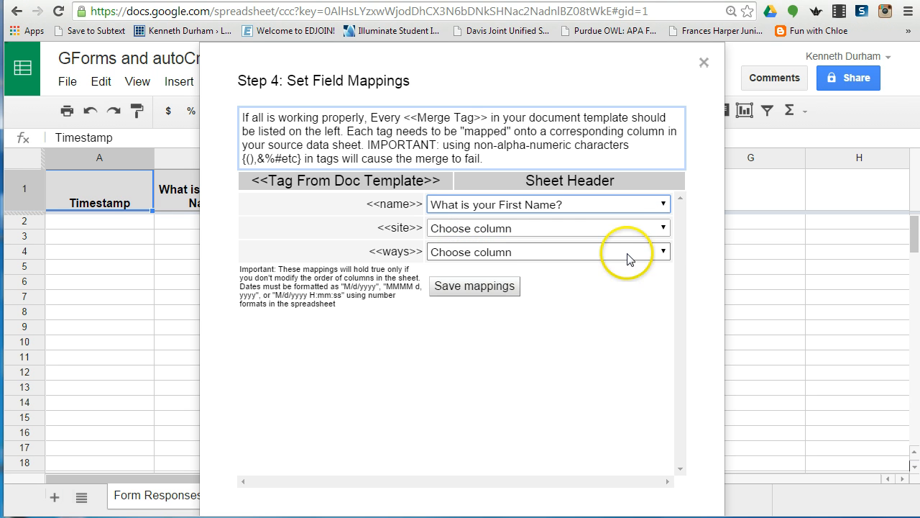
{"action": "left_click", "coordinate": [663, 228]}
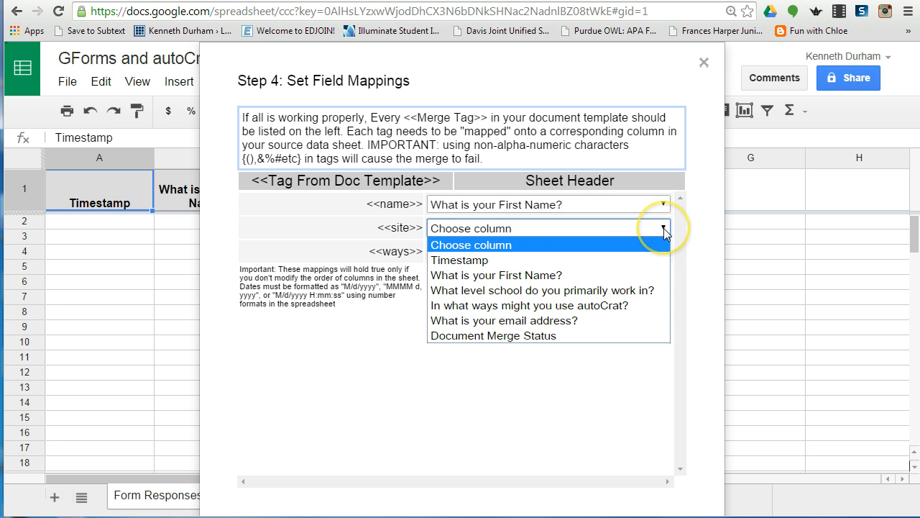
{"action": "left_click", "coordinate": [618, 290]}
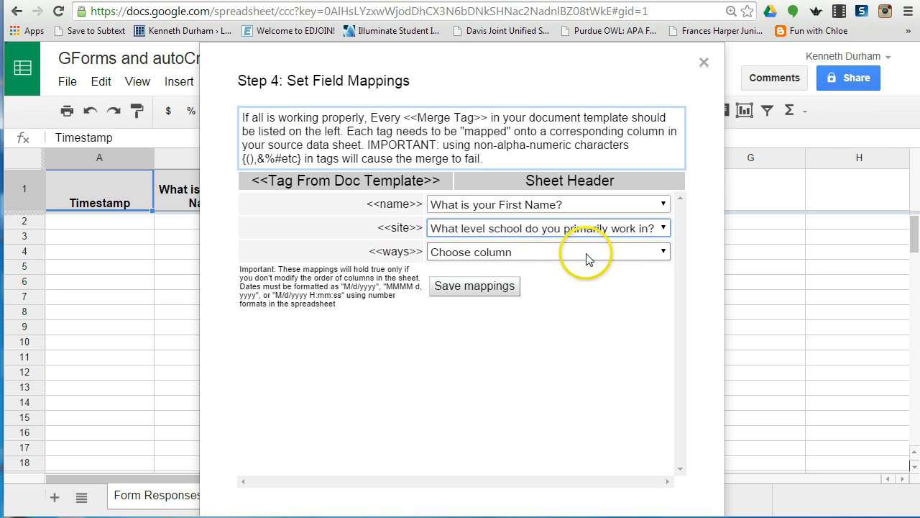
{"action": "left_click", "coordinate": [608, 253]}
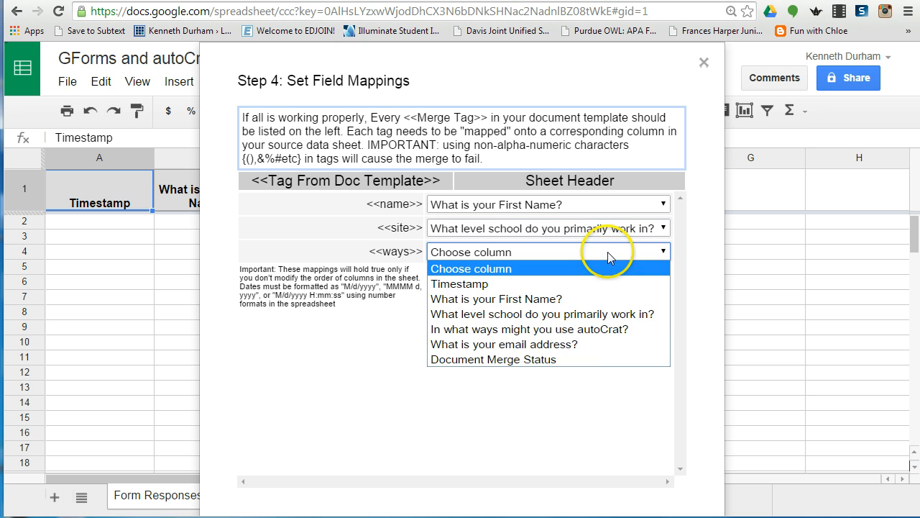
{"action": "left_click", "coordinate": [591, 330]}
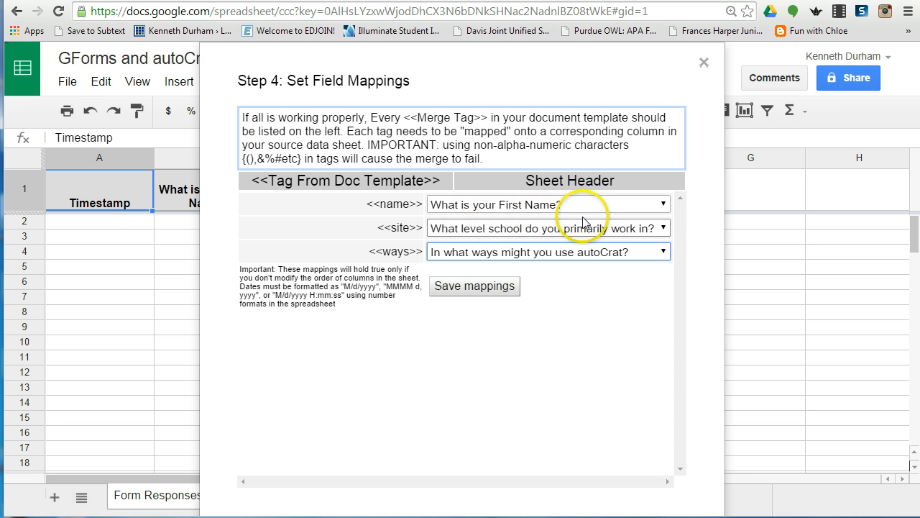
{"action": "left_click", "coordinate": [508, 290]}
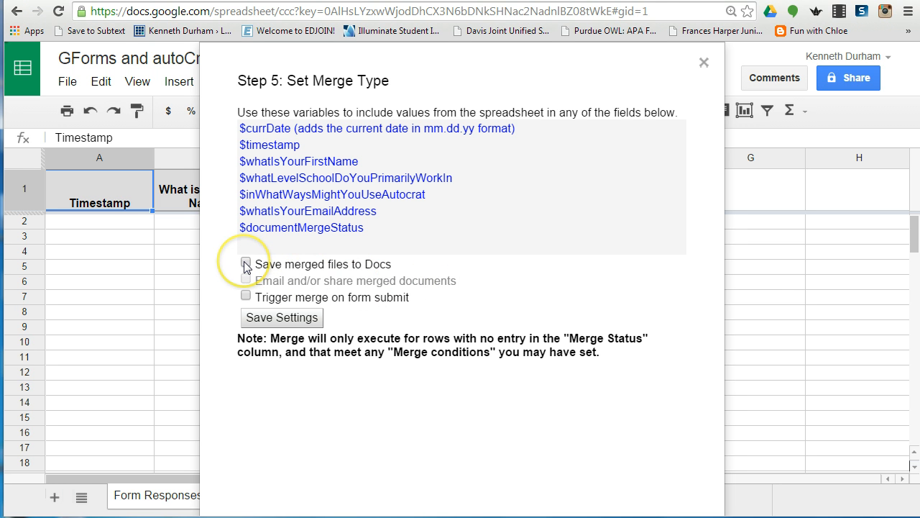
Step: Enable saving merged files to Docs, with Generated Form for GForms and autoCrat as the primary destination folder
{"action": "left_click", "coordinate": [245, 264]}
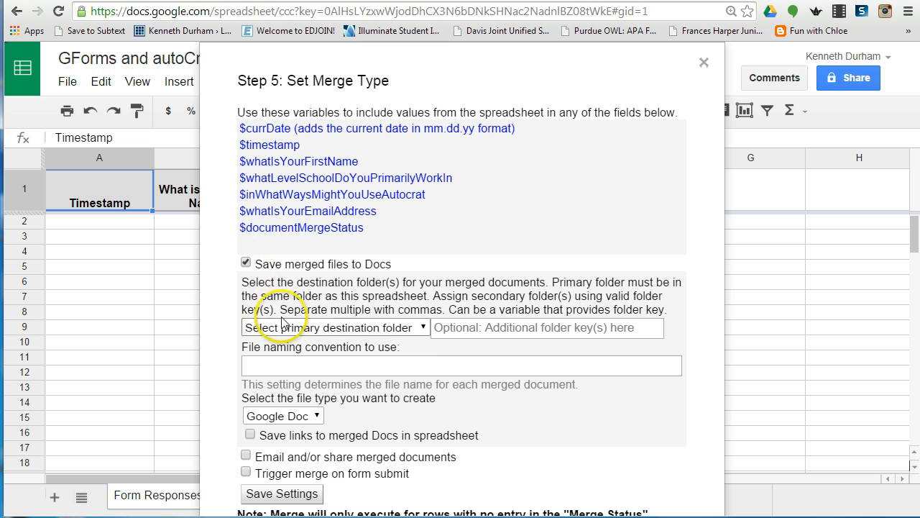
{"action": "left_click", "coordinate": [423, 328]}
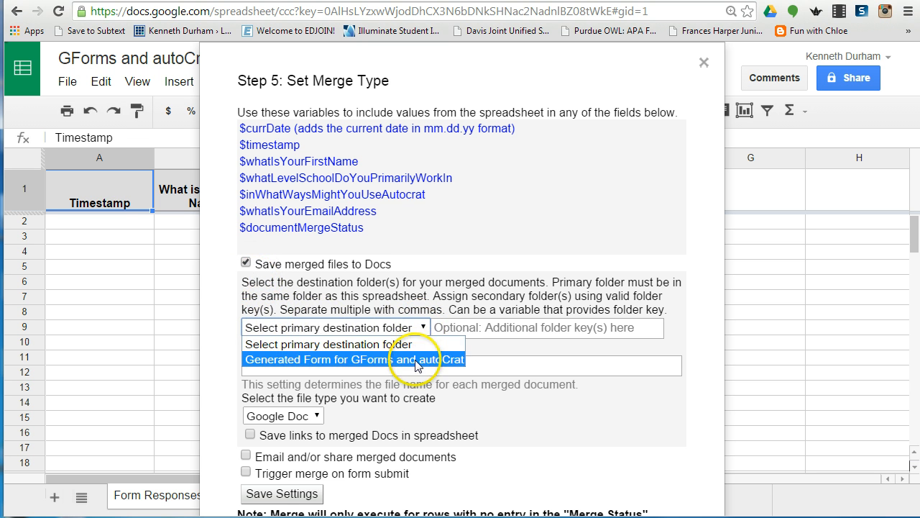
{"action": "left_click", "coordinate": [415, 361]}
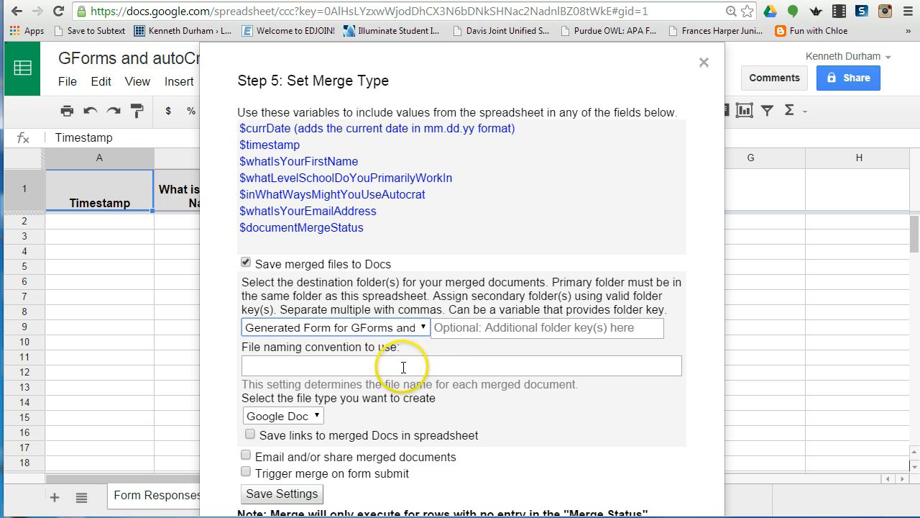
Step: Set the file naming convention to "autoCrat Response for $whatIsYourFirstName from $currDate"
{"action": "left_click", "coordinate": [343, 370]}
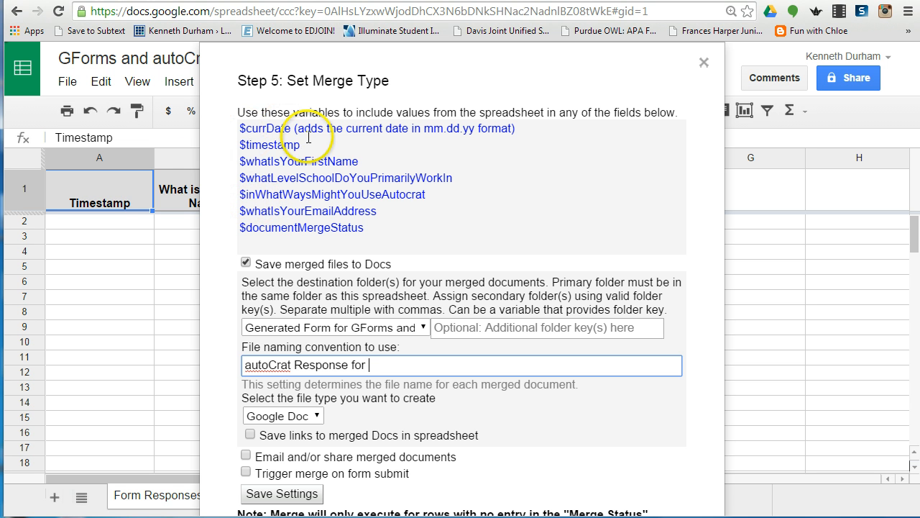
{"action": "left_click", "coordinate": [343, 162]}
{"action": "left_click_drag", "start_coordinate": [343, 162], "coordinate": [237, 162]}
{"action": "key", "text": "ctrl+c"}
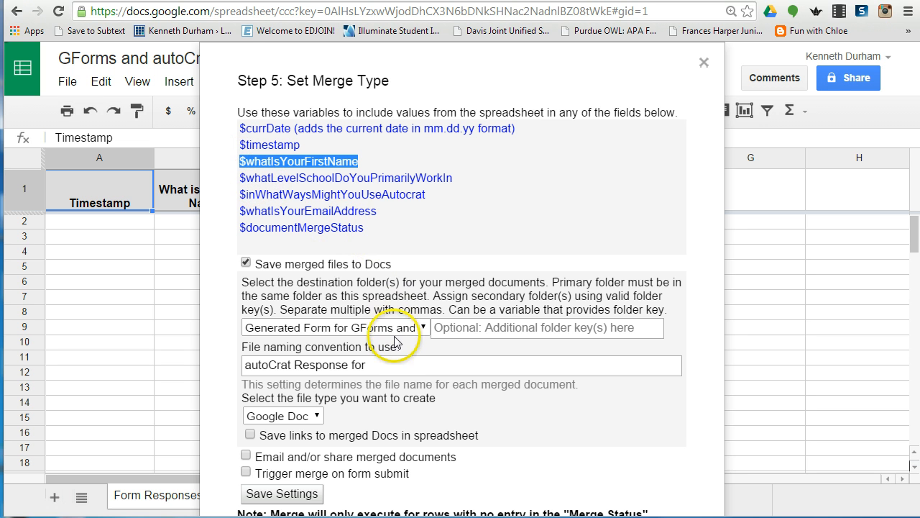
{"action": "left_click", "coordinate": [395, 362]}
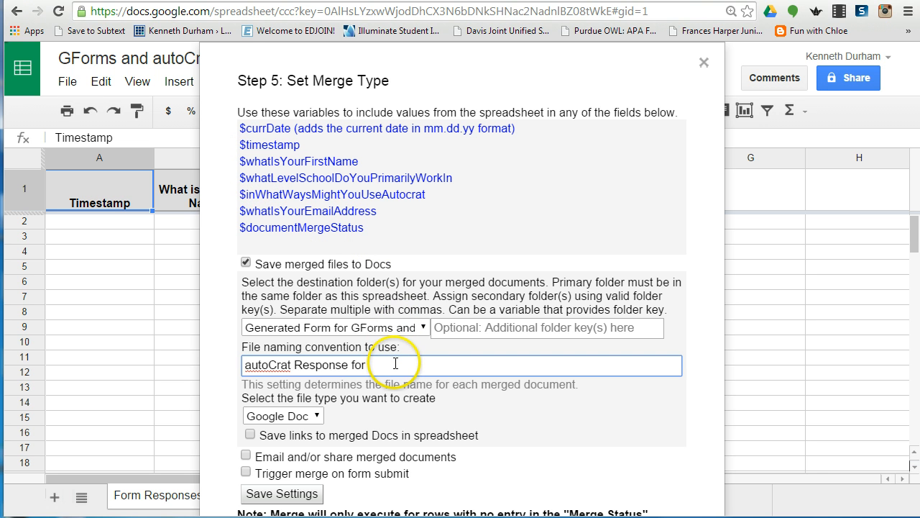
{"action": "key", "text": "ctrl+v"}
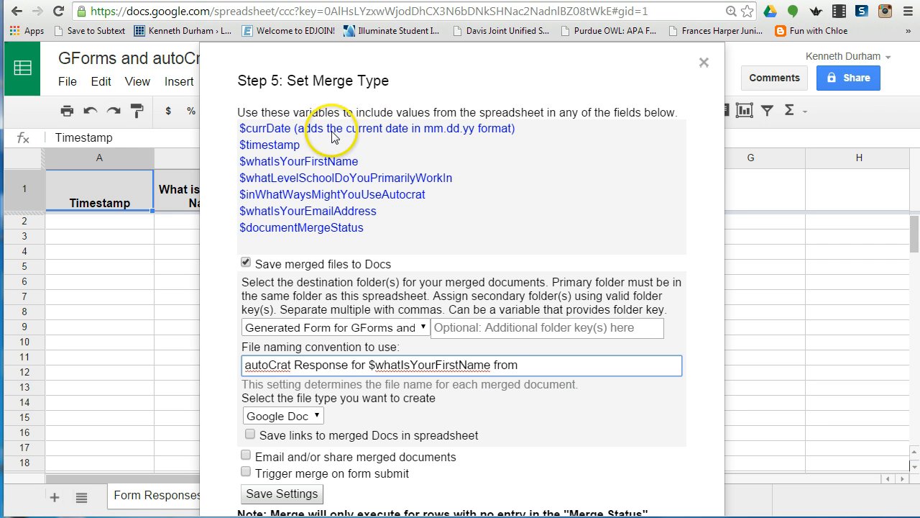
{"action": "left_click_drag", "start_coordinate": [291, 131], "coordinate": [226, 135]}
{"action": "key", "text": "ctrl+c"}
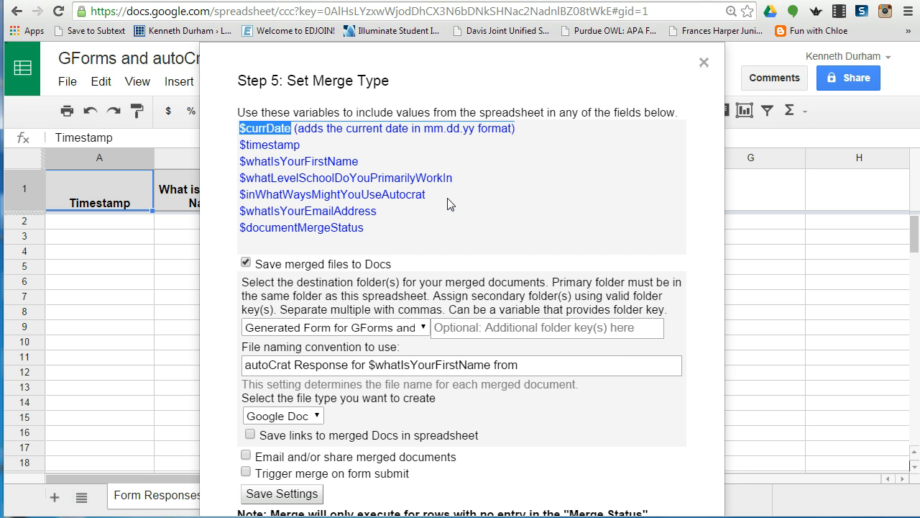
{"action": "left_click", "coordinate": [575, 369]}
{"action": "key", "text": "ctrl+v"}
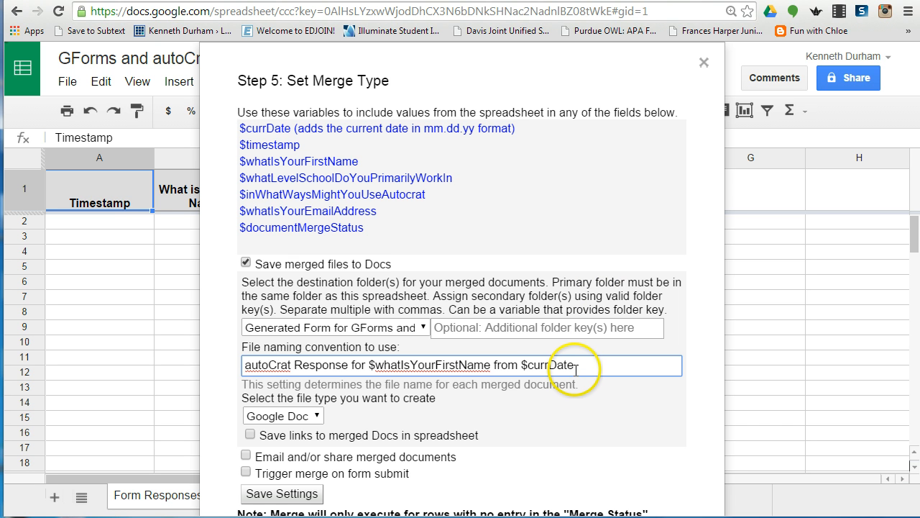
Step: Set the merged file type to PDF and enable saving links to merged Docs in the spreadsheet
{"action": "left_click", "coordinate": [319, 416]}
{"action": "left_click", "coordinate": [299, 448]}
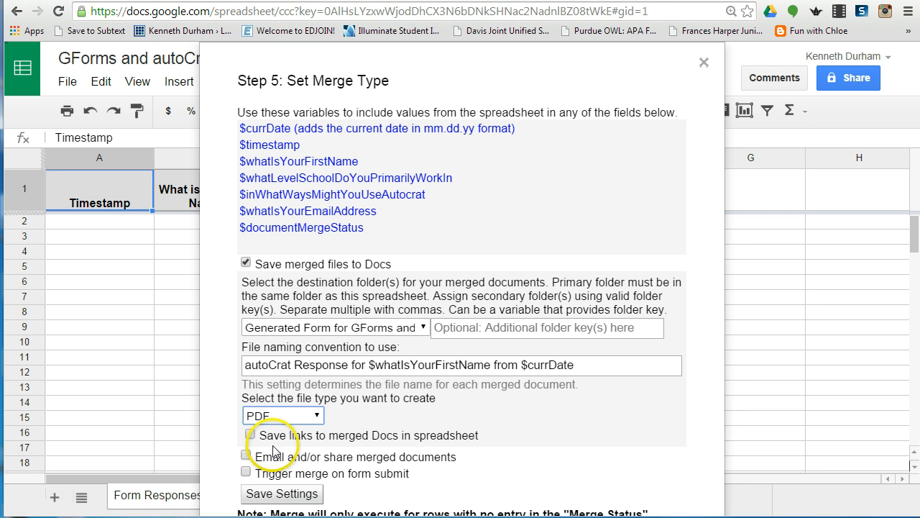
{"action": "left_click", "coordinate": [250, 434]}
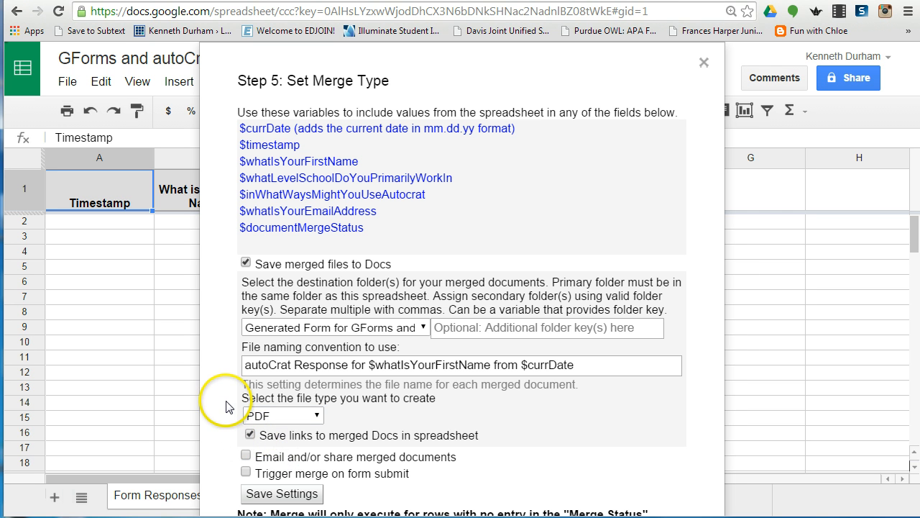
Step: Enable emailing the merged documents and set the email subject to "autoCrat Response for $whatIsYourFirstName from $currDate"
{"action": "left_click", "coordinate": [245, 455]}
{"action": "scroll", "coordinate": [242, 423], "scroll_direction": "down", "scroll_amount": 1}
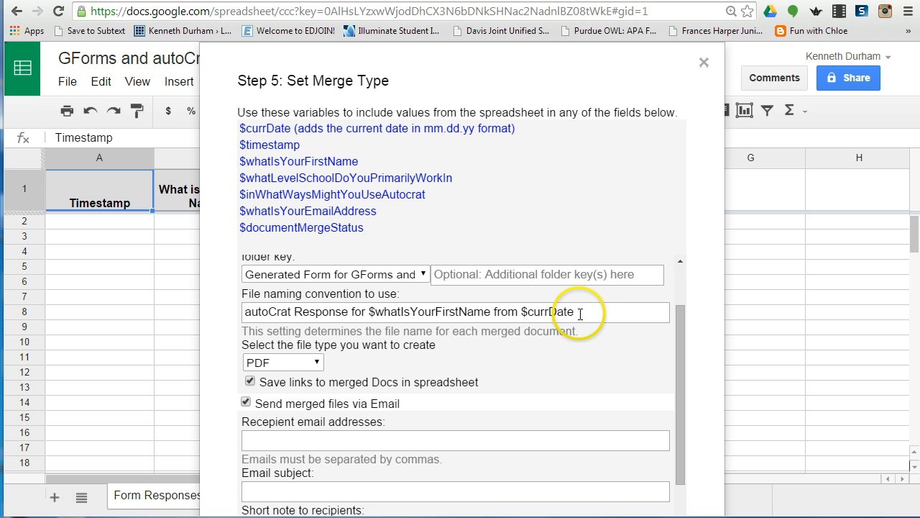
{"action": "left_click_drag", "start_coordinate": [581, 311], "coordinate": [205, 305]}
{"action": "key", "text": "ctrl+c"}
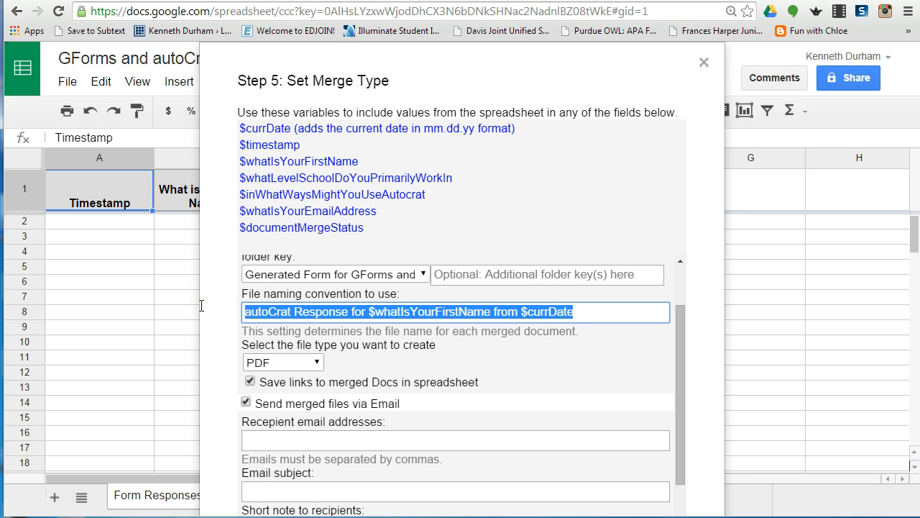
{"action": "left_click", "coordinate": [295, 492]}
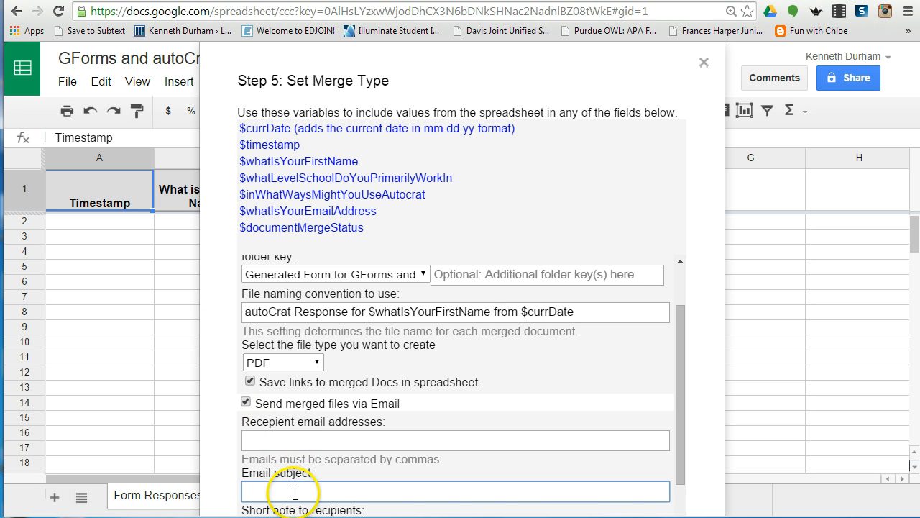
{"action": "key", "text": "ctrl+v"}
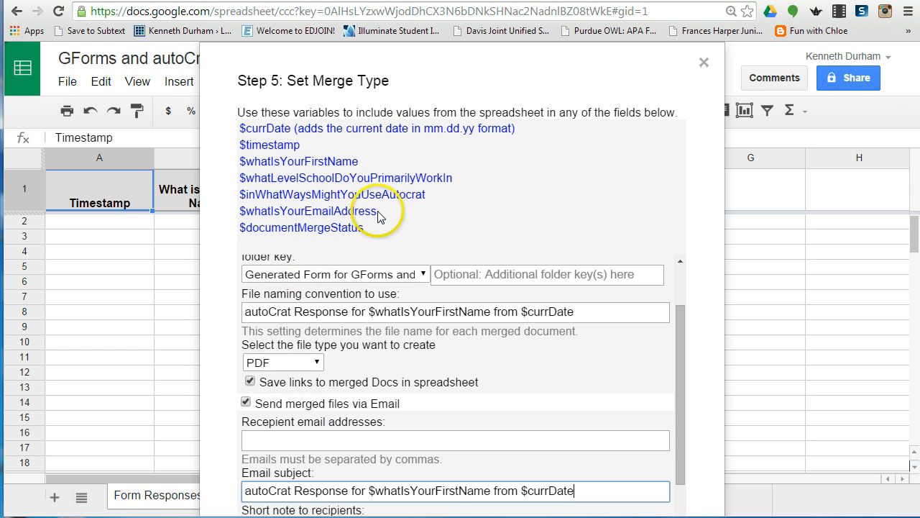
Step: Set the recipient email addresses to $whatIsYourEmailAddress and enter the note "Thank for reading my post." signed with the sender's full name
{"action": "left_click_drag", "start_coordinate": [379, 214], "coordinate": [242, 217]}
{"action": "key", "text": "ctrl+c"}
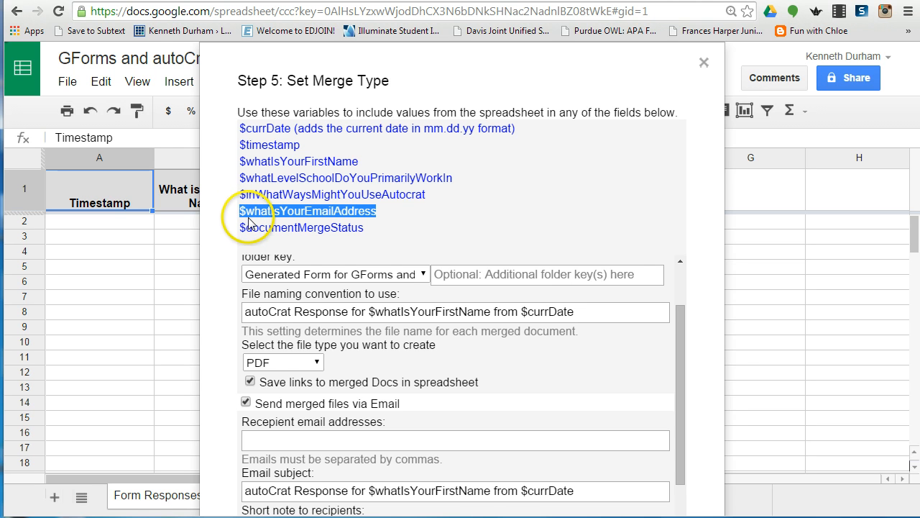
{"action": "left_click", "coordinate": [306, 438]}
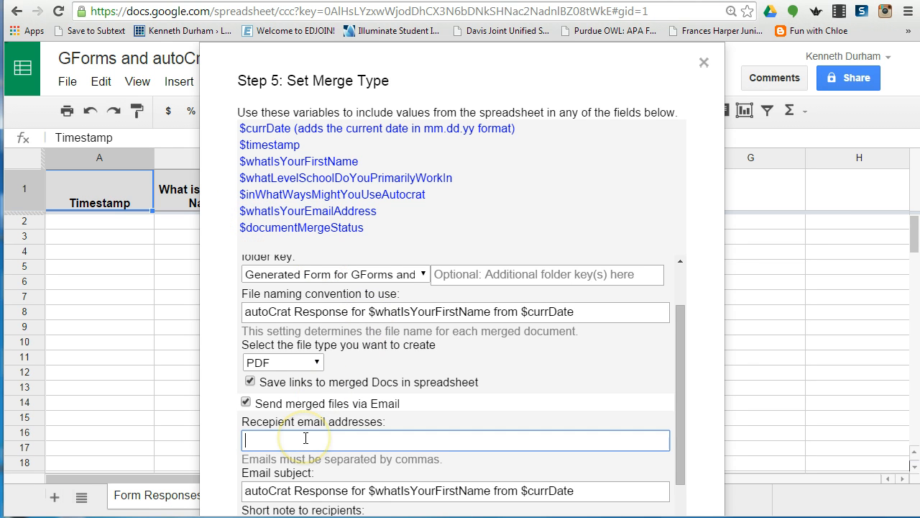
{"action": "key", "text": "ctrl+v"}
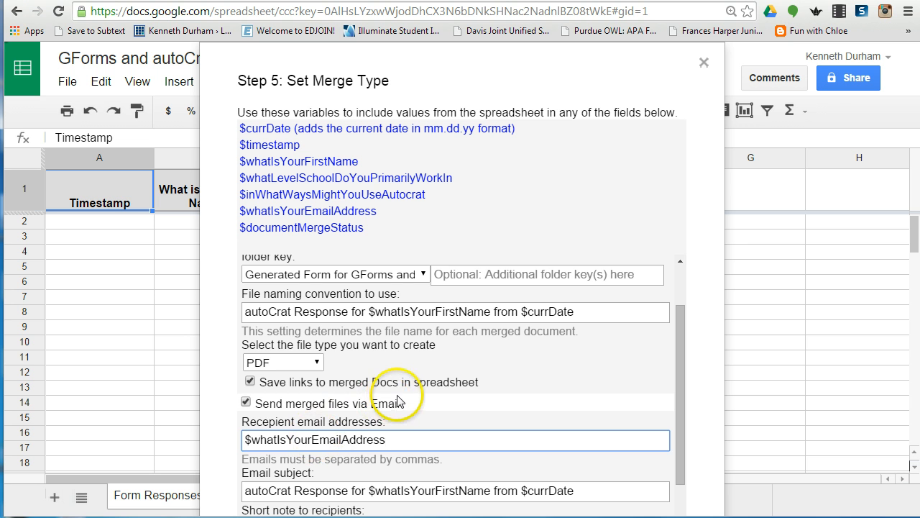
{"action": "scroll", "coordinate": [401, 403], "scroll_direction": "down", "scroll_amount": 2}
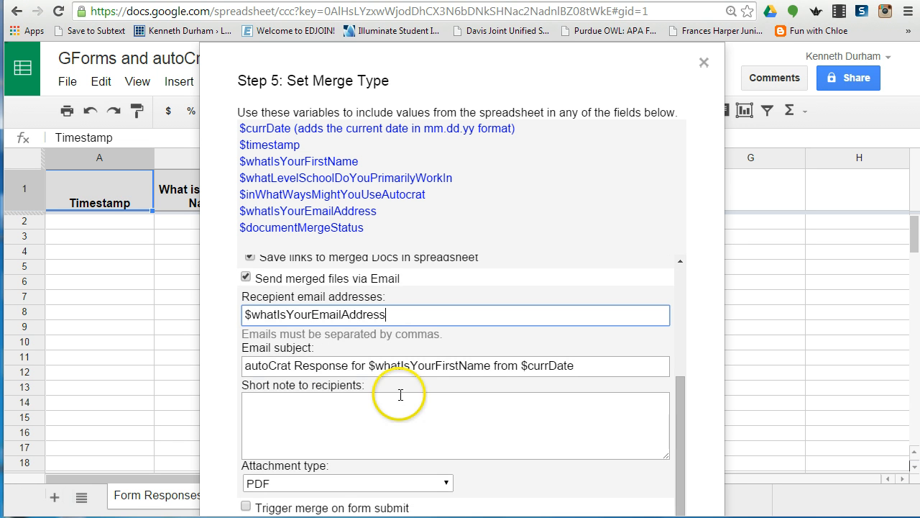
{"action": "left_click", "coordinate": [364, 412]}
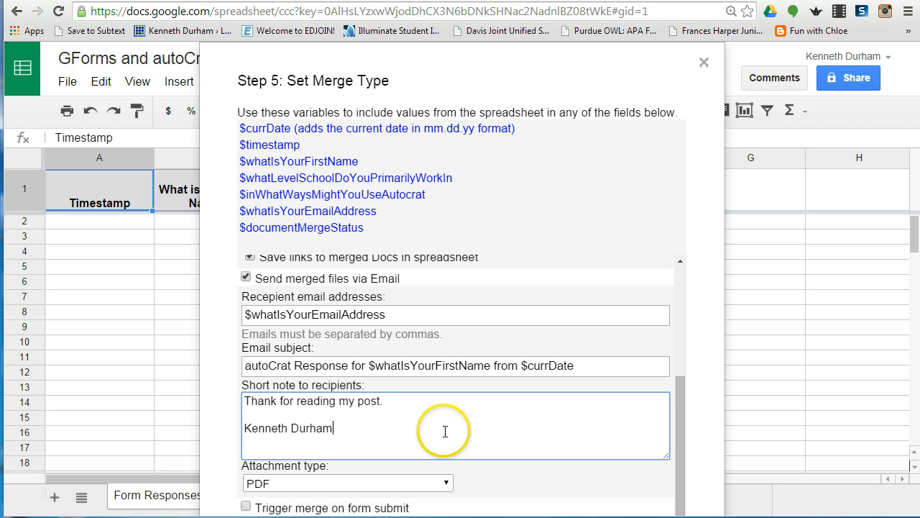
Step: Enable triggering the merge on form submit, and save the merge settings without running the merge
{"action": "left_click", "coordinate": [536, 497]}
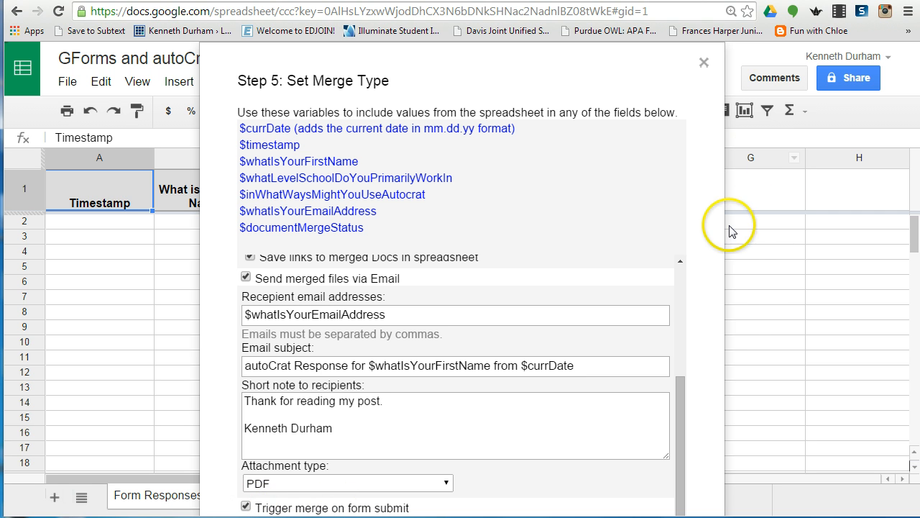
{"action": "scroll", "coordinate": [730, 326], "scroll_direction": "down", "scroll_amount": 5}
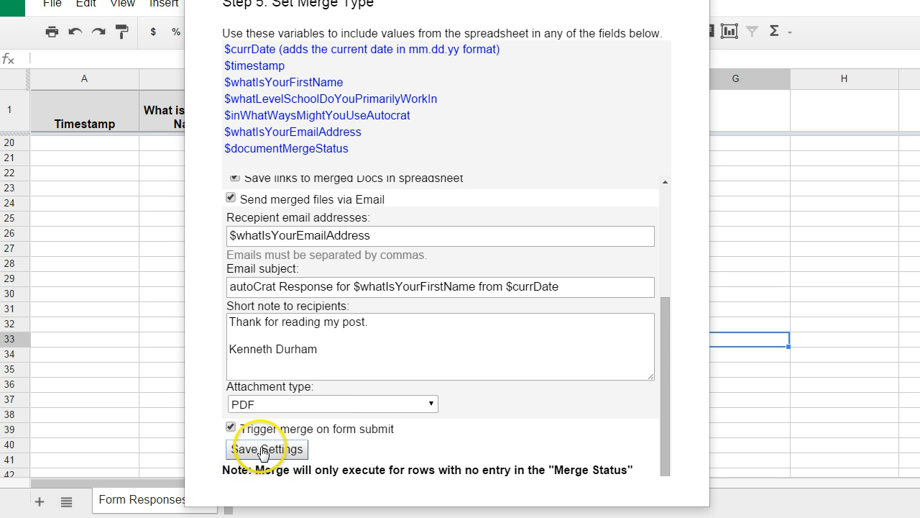
{"action": "left_click", "coordinate": [263, 451]}
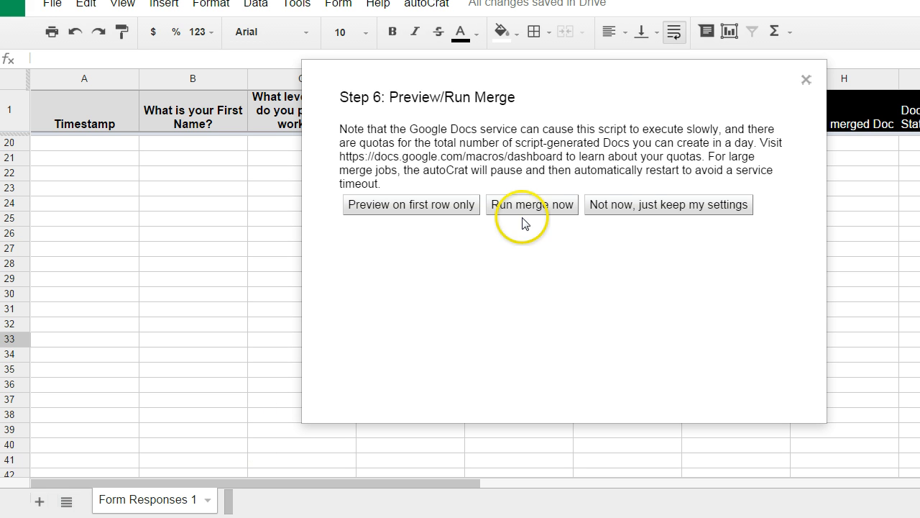
{"action": "left_click", "coordinate": [629, 208]}
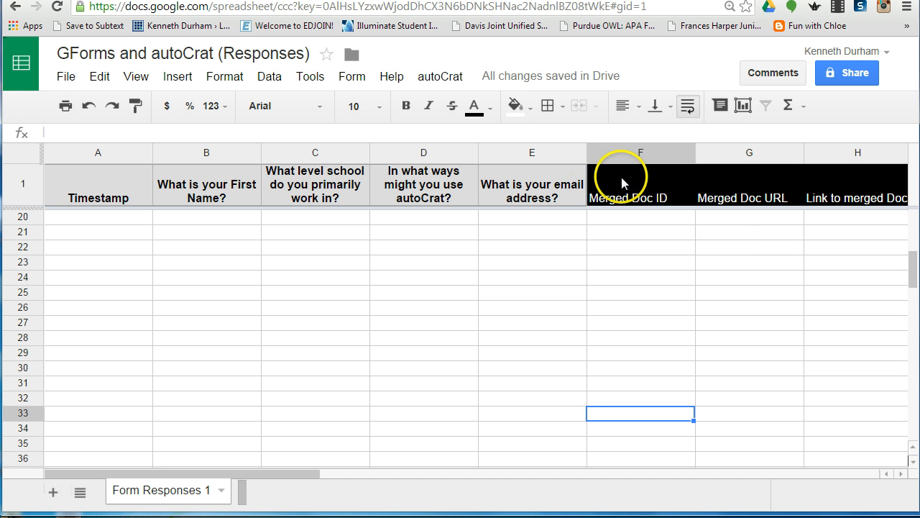
Step: Switch to the GForms and autoCrat form editor and open the live form
{"action": "mouse_move", "coordinate": [648, 120]}
{"action": "left_click", "coordinate": [347, 1]}
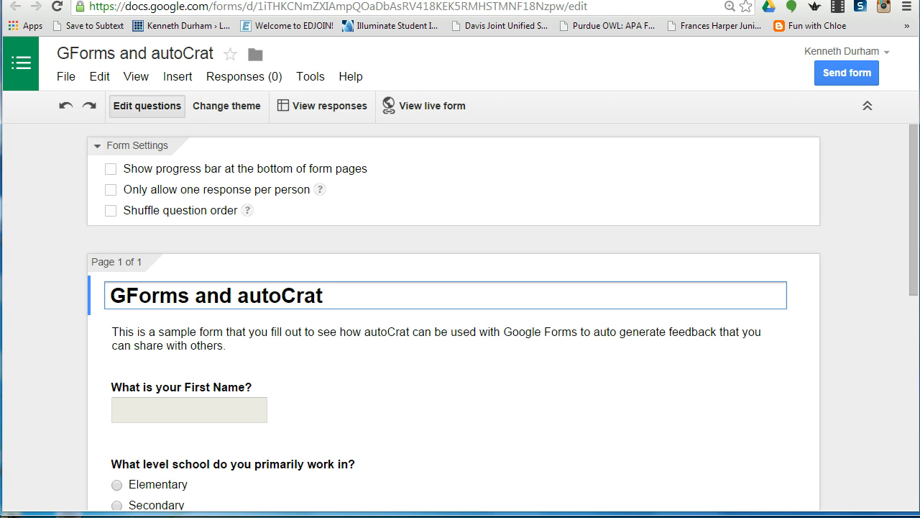
{"action": "left_click", "coordinate": [424, 106]}
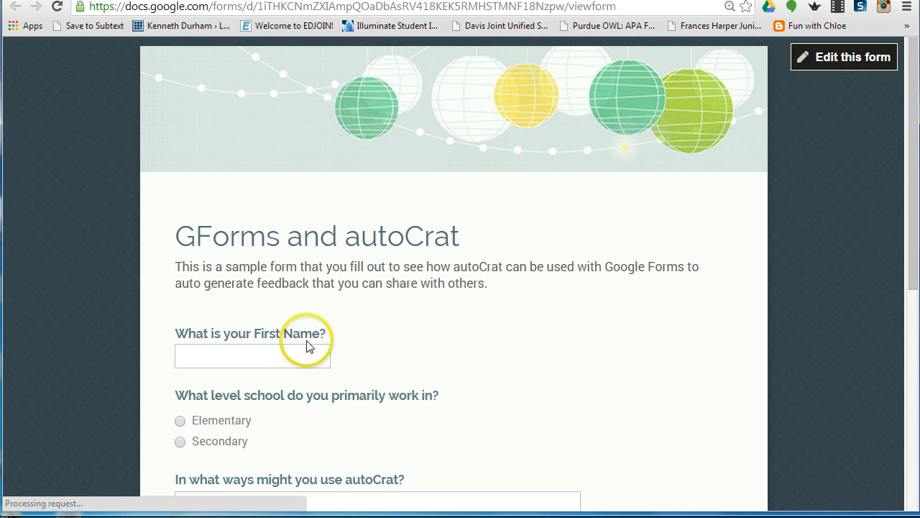
Step: Fill in the respondent's first name, choose Secondary as the school level, and answer the autoCrat use question with "To communicate with staff."
{"action": "left_click", "coordinate": [300, 351]}
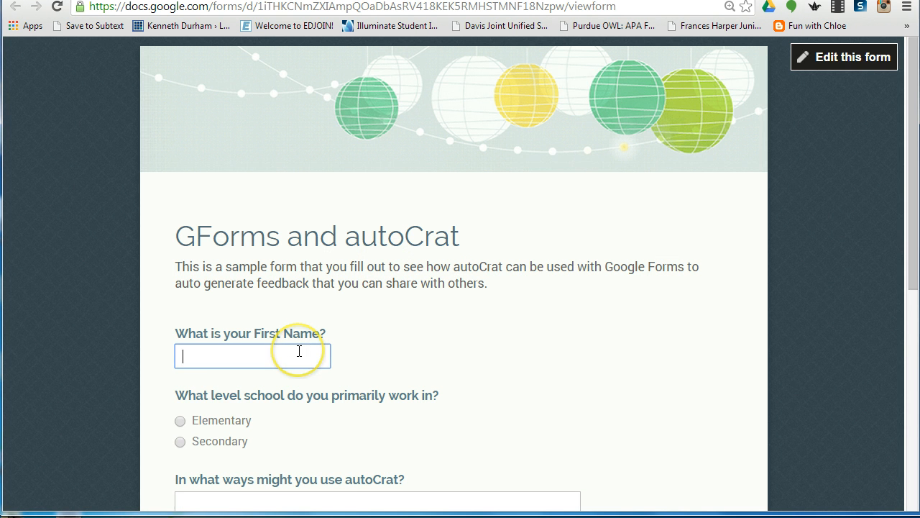
{"action": "type", "text": "Kenneth"}
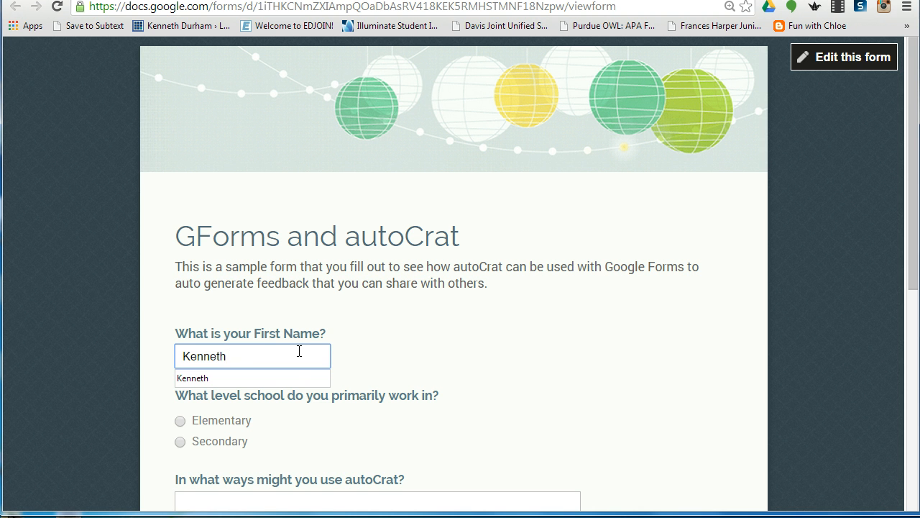
{"action": "left_click", "coordinate": [273, 375]}
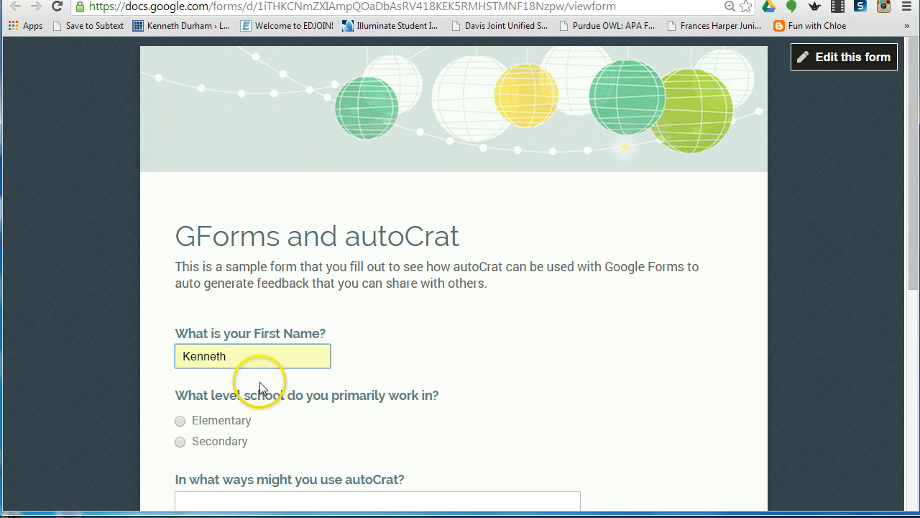
{"action": "left_click", "coordinate": [181, 442]}
{"action": "scroll", "coordinate": [364, 478], "scroll_direction": "down", "scroll_amount": 2}
{"action": "left_click", "coordinate": [320, 400]}
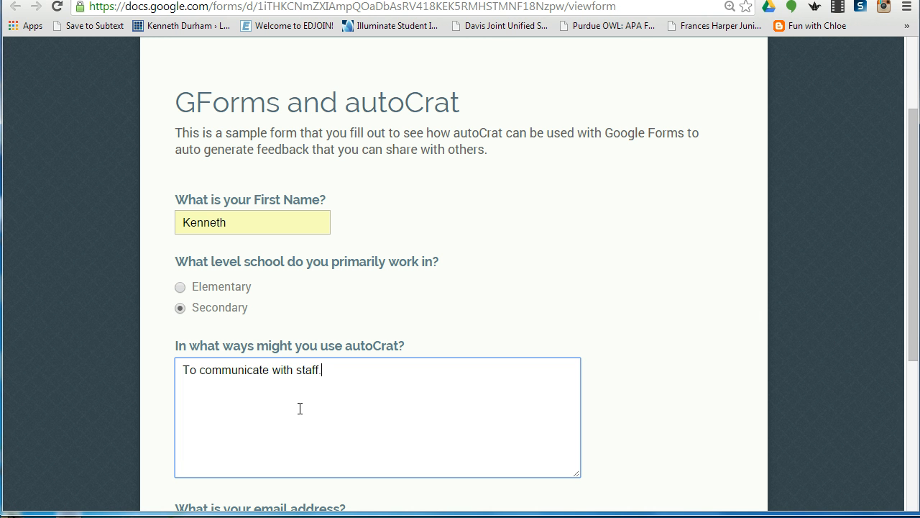
Step: Fill in the respondent's email address and submit the form response
{"action": "scroll", "coordinate": [309, 389], "scroll_direction": "down", "scroll_amount": 2}
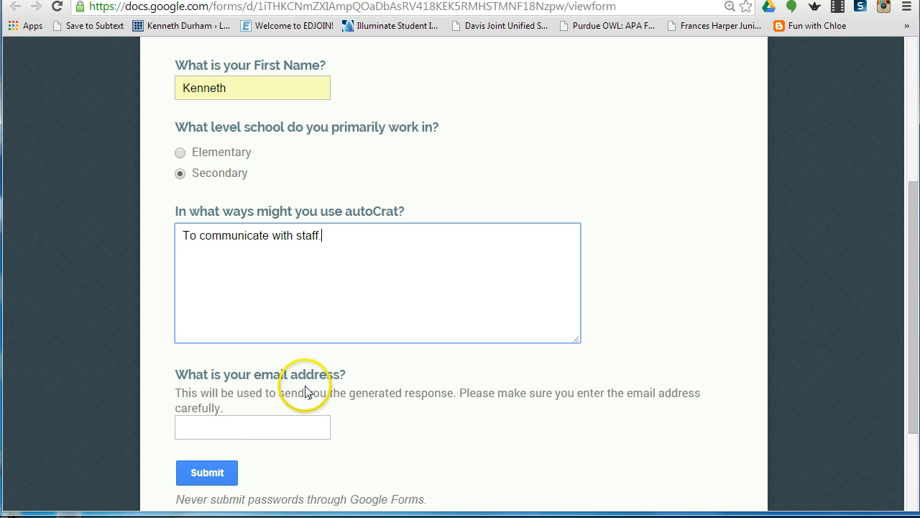
{"action": "left_click", "coordinate": [256, 429]}
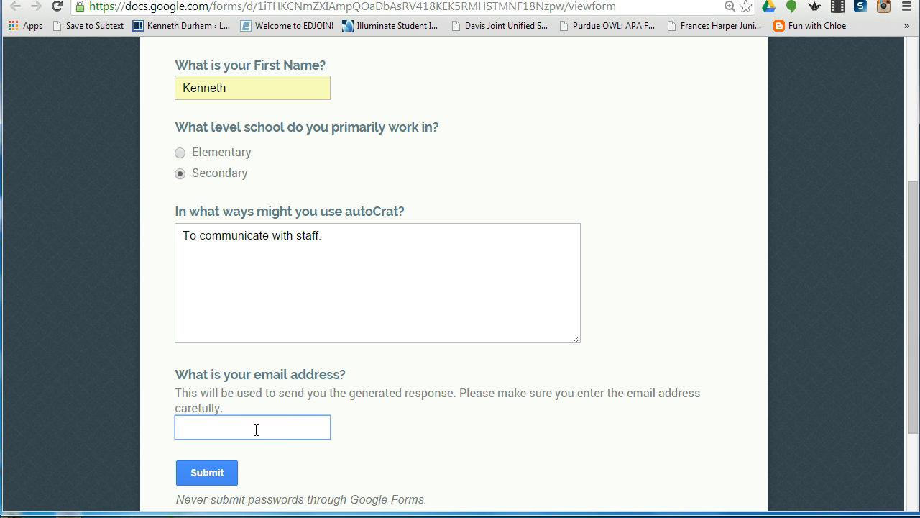
{"action": "type", "text": "kdu"}
{"action": "left_click", "coordinate": [252, 449]}
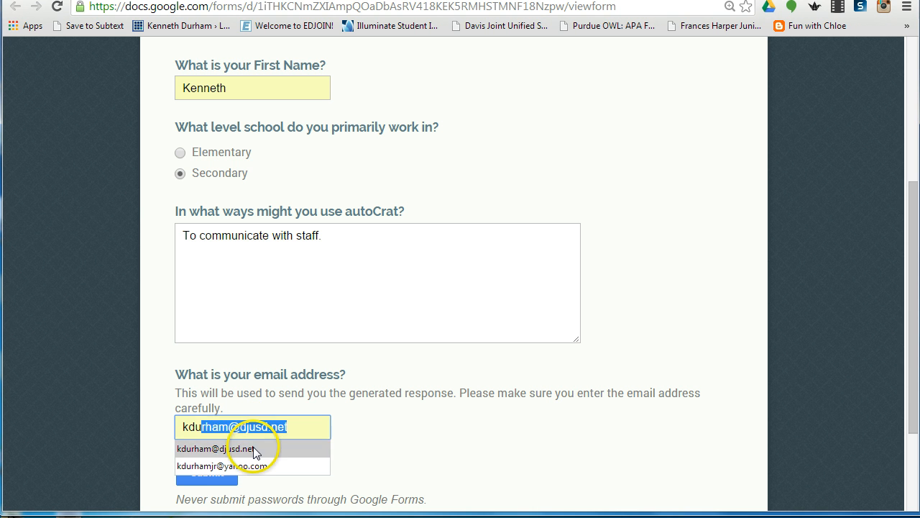
{"action": "left_click", "coordinate": [208, 474]}
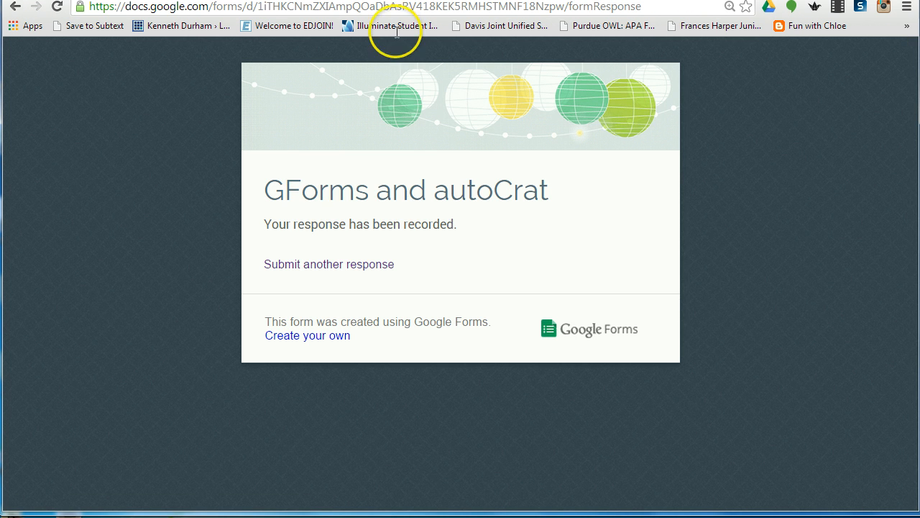
Step: Return to the response spreadsheet and check the new submission's merged document link and Document Merge Status
{"action": "key", "text": "ctrl+Tab"}
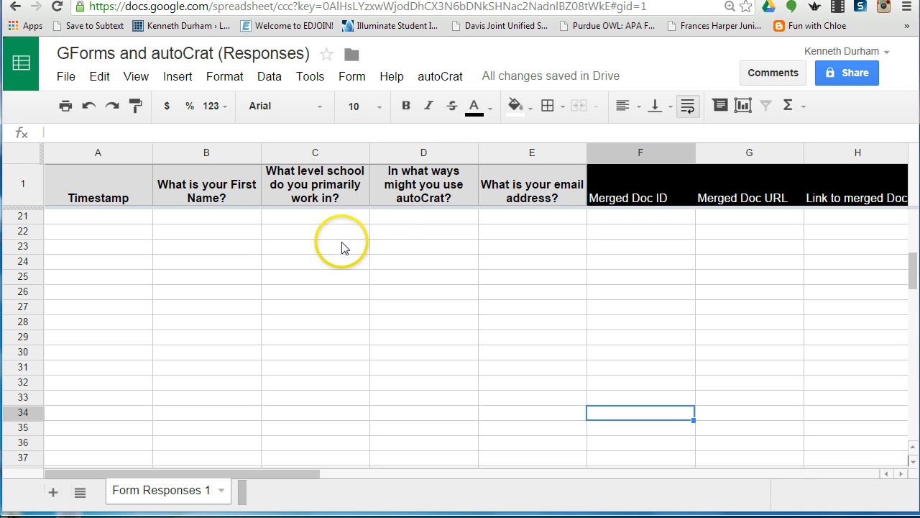
{"action": "scroll", "coordinate": [783, 318], "scroll_direction": "up", "scroll_amount": 5}
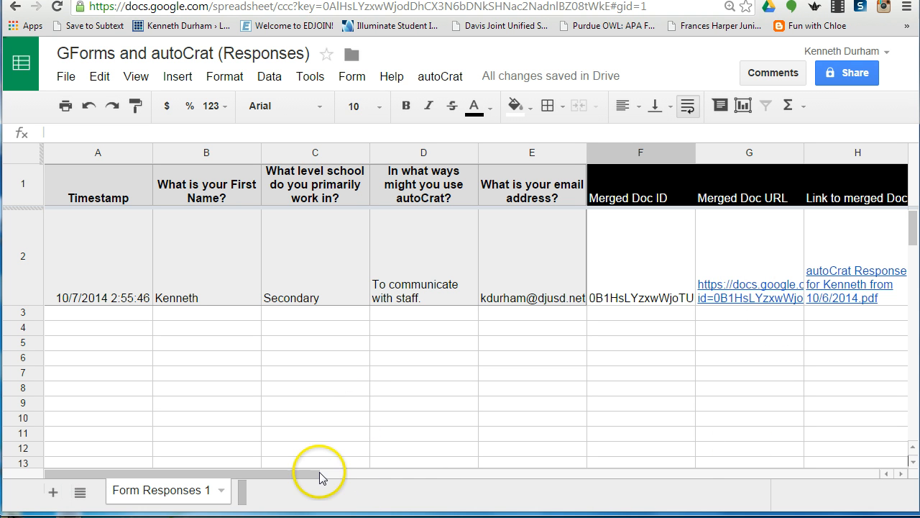
{"action": "left_click_drag", "start_coordinate": [321, 478], "coordinate": [453, 487]}
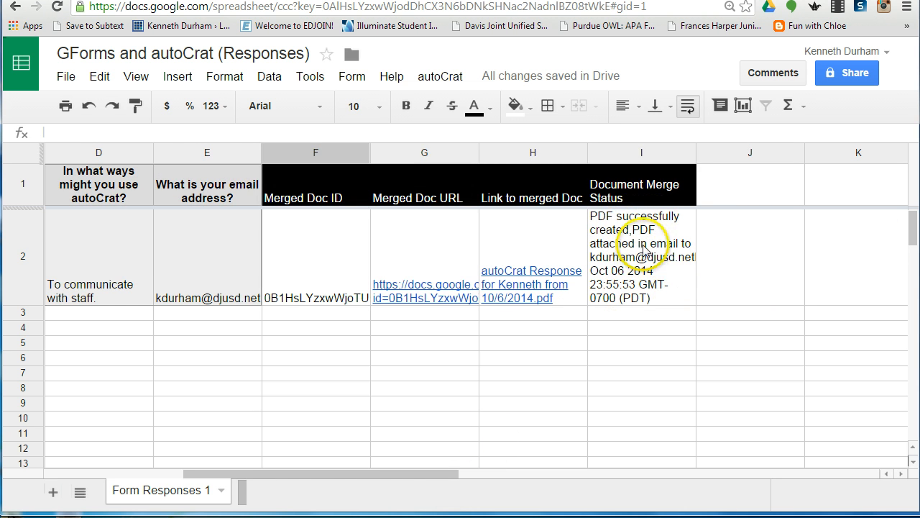